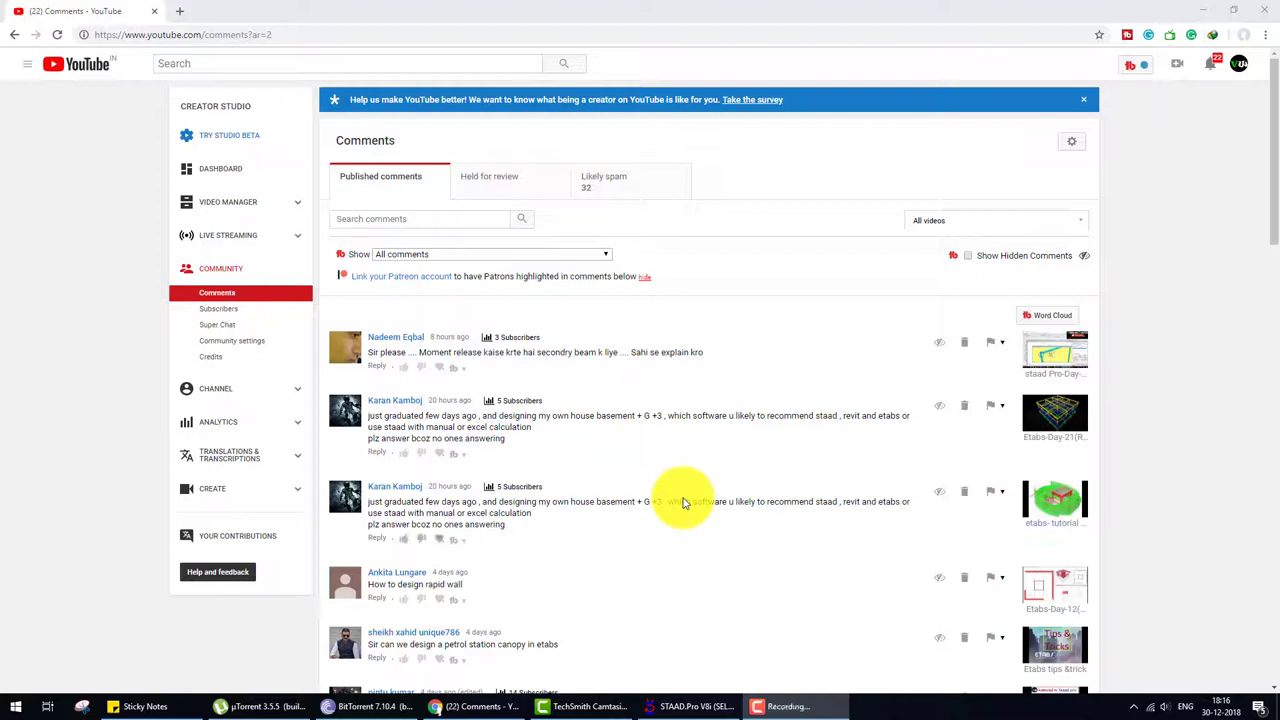
# Step: Review the YouTube Studio moment-release comment, then minimize Chrome to restore STAAD.Pro's start page
pyautogui.click(677, 707)
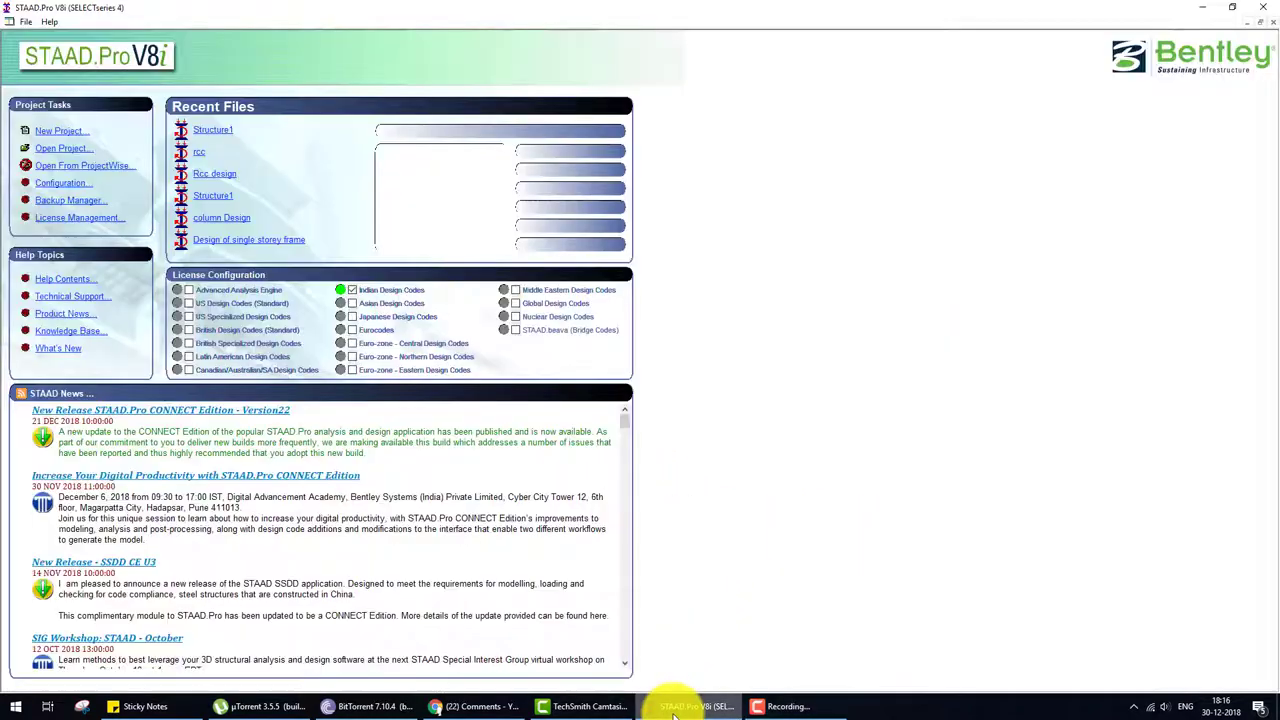
pyautogui.click(676, 708)
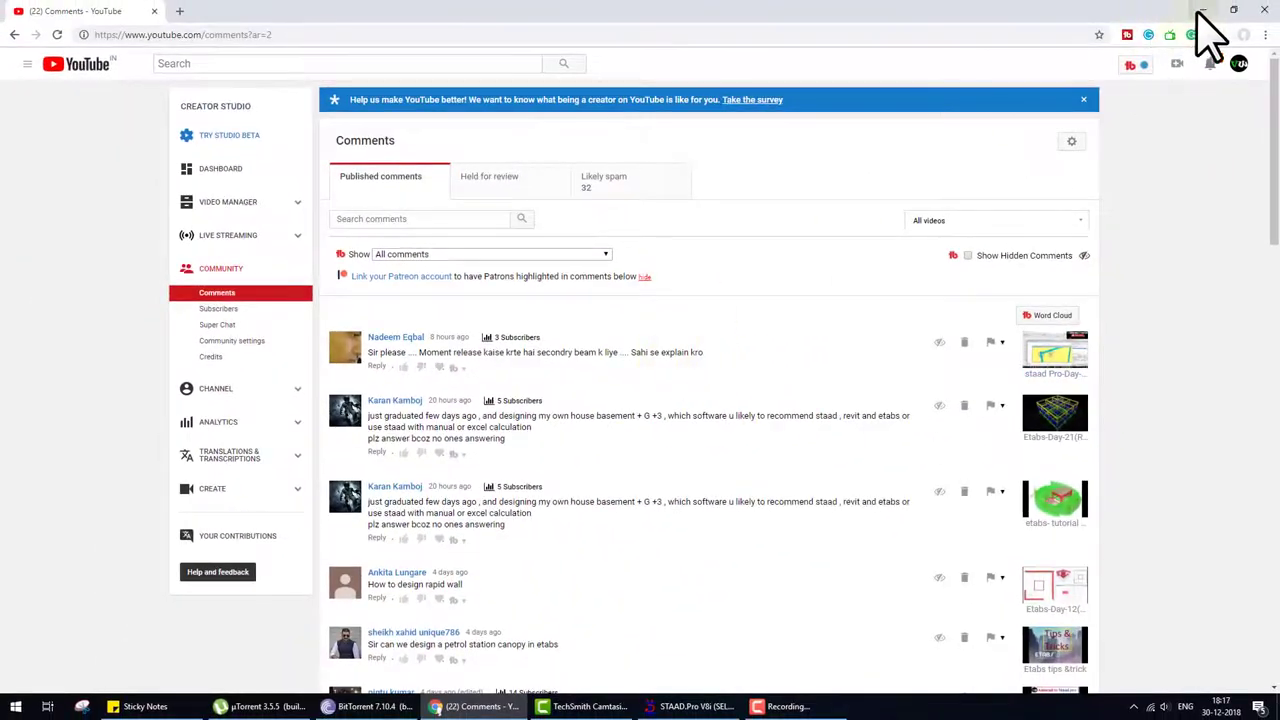
pyautogui.click(1200, 12)
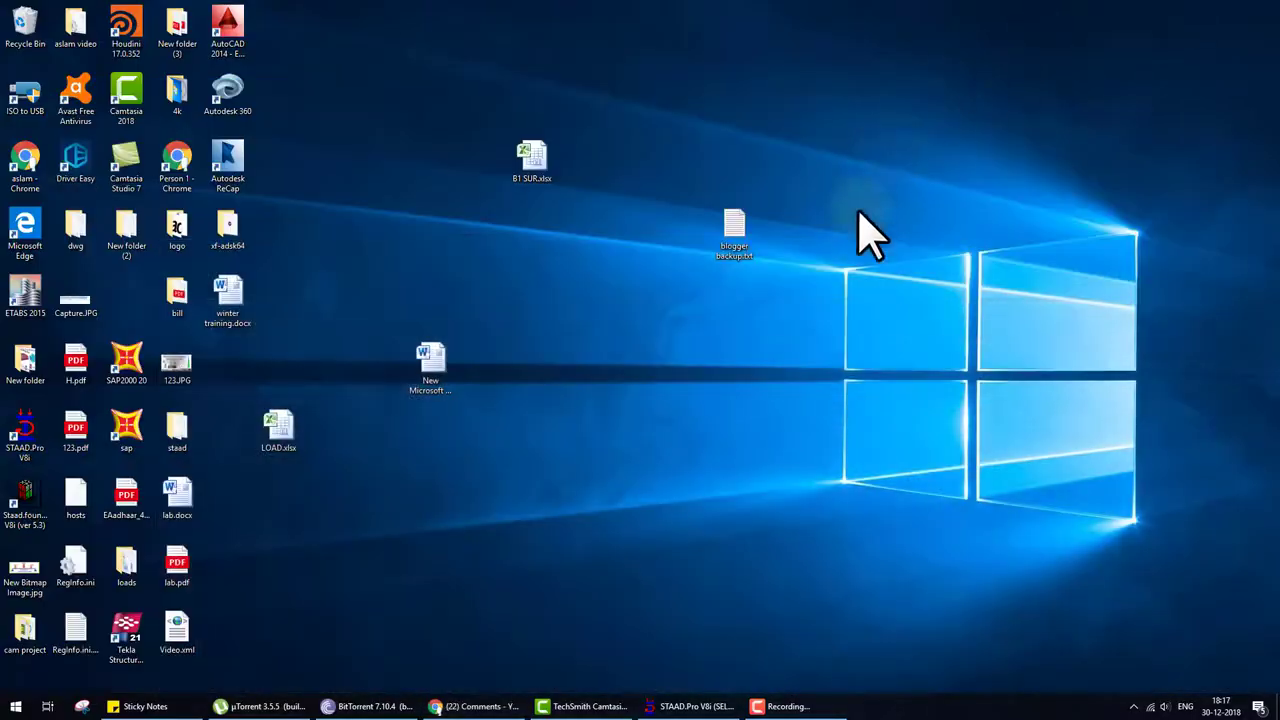
pyautogui.click(695, 706)
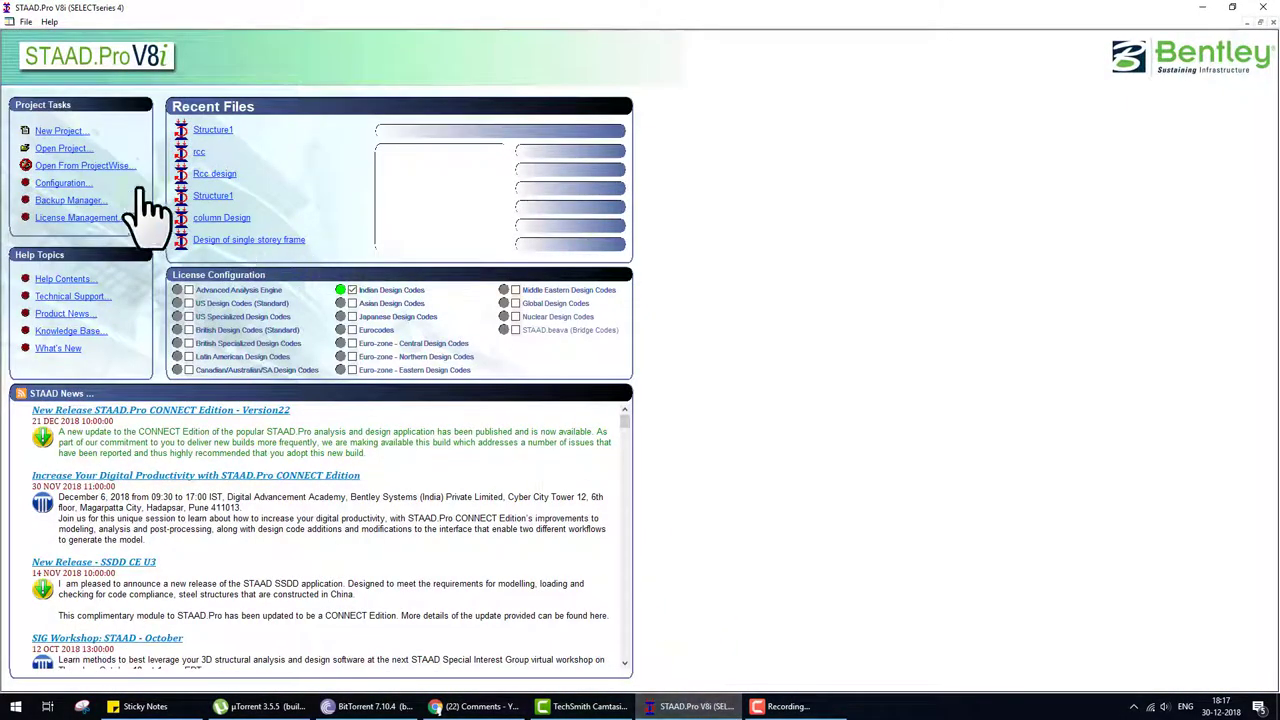
# Step: Create the Space project Structure1 in meter and kilonewton units, skipping the wizard
pyautogui.click(62, 131)
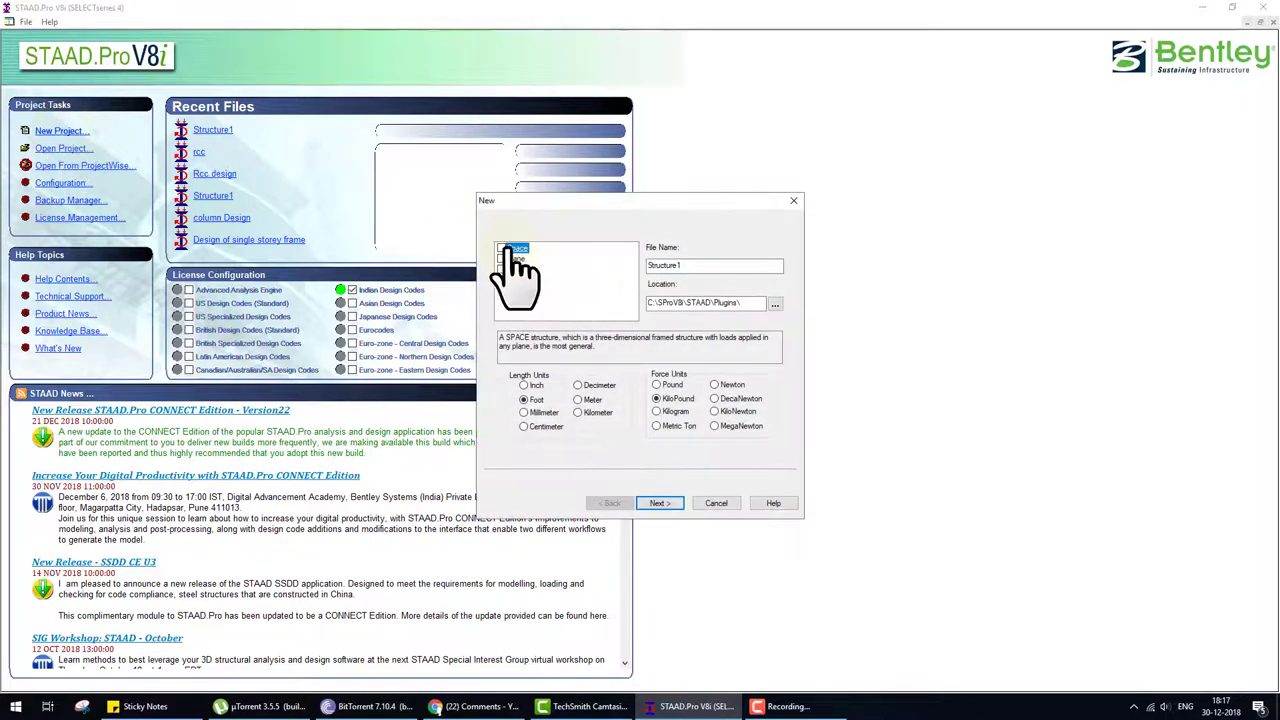
pyautogui.click(515, 248)
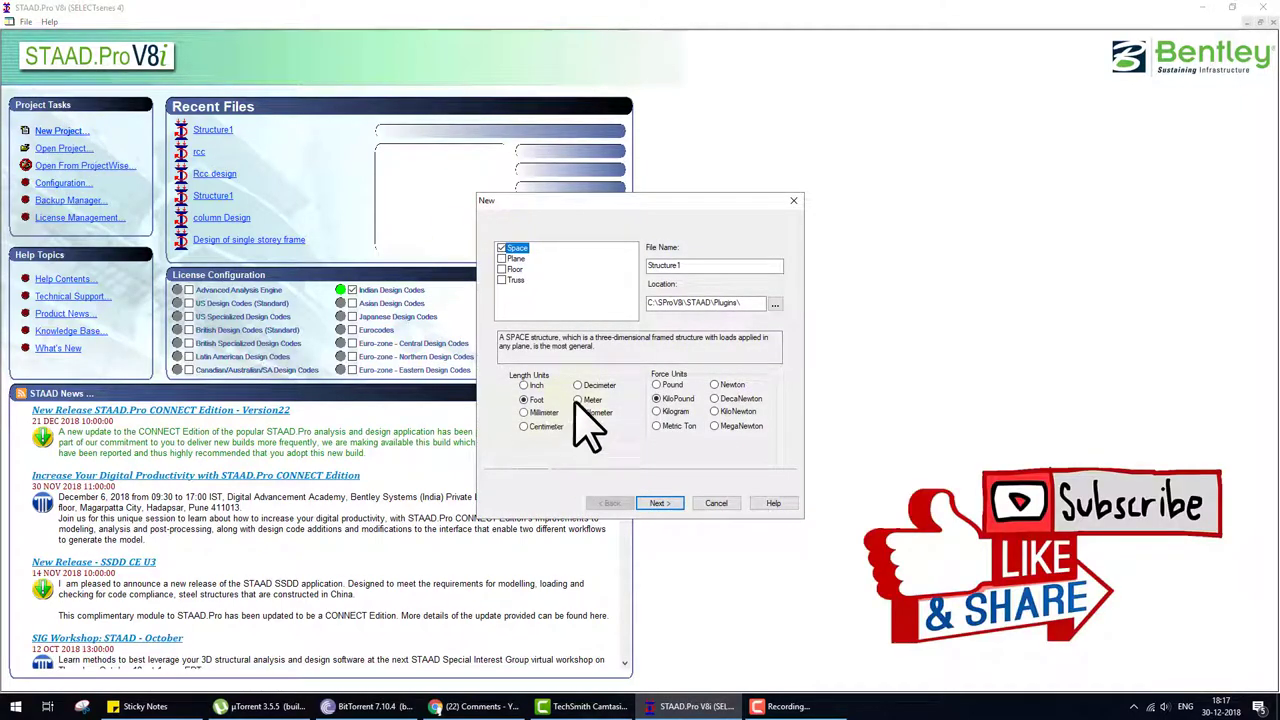
pyautogui.click(660, 503)
pyautogui.click(666, 392)
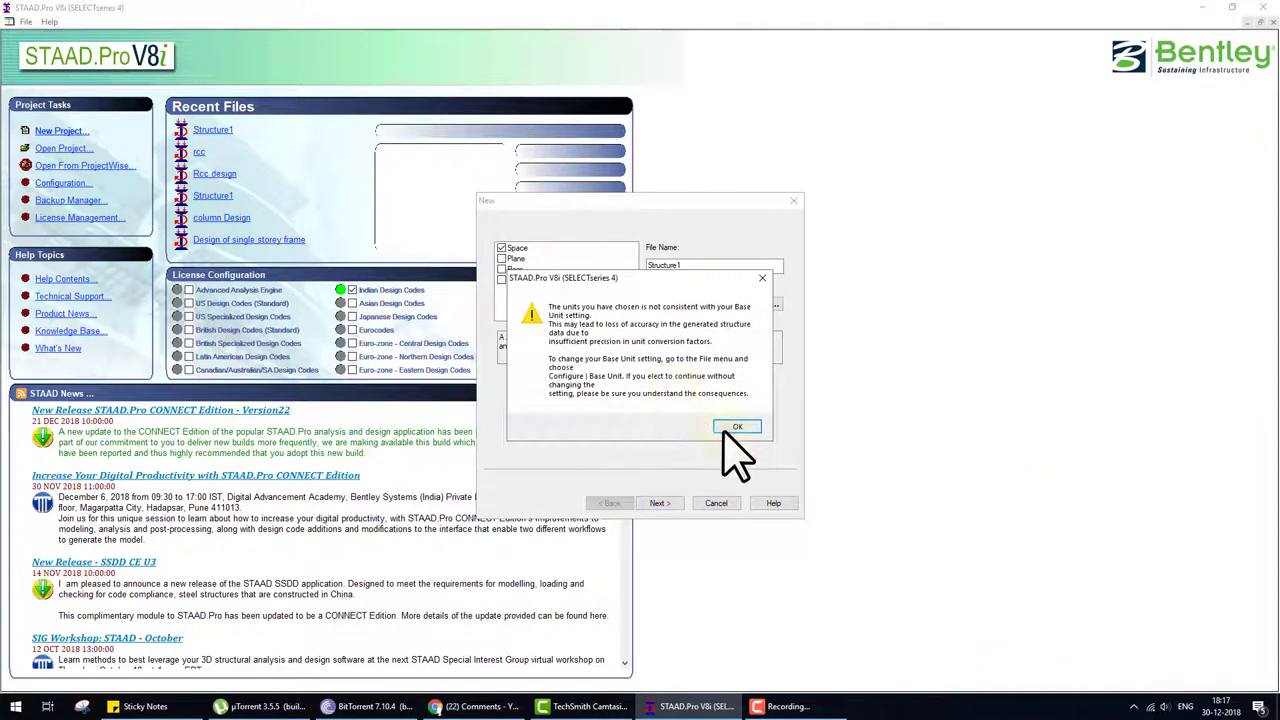
pyautogui.click(737, 427)
pyautogui.click(660, 503)
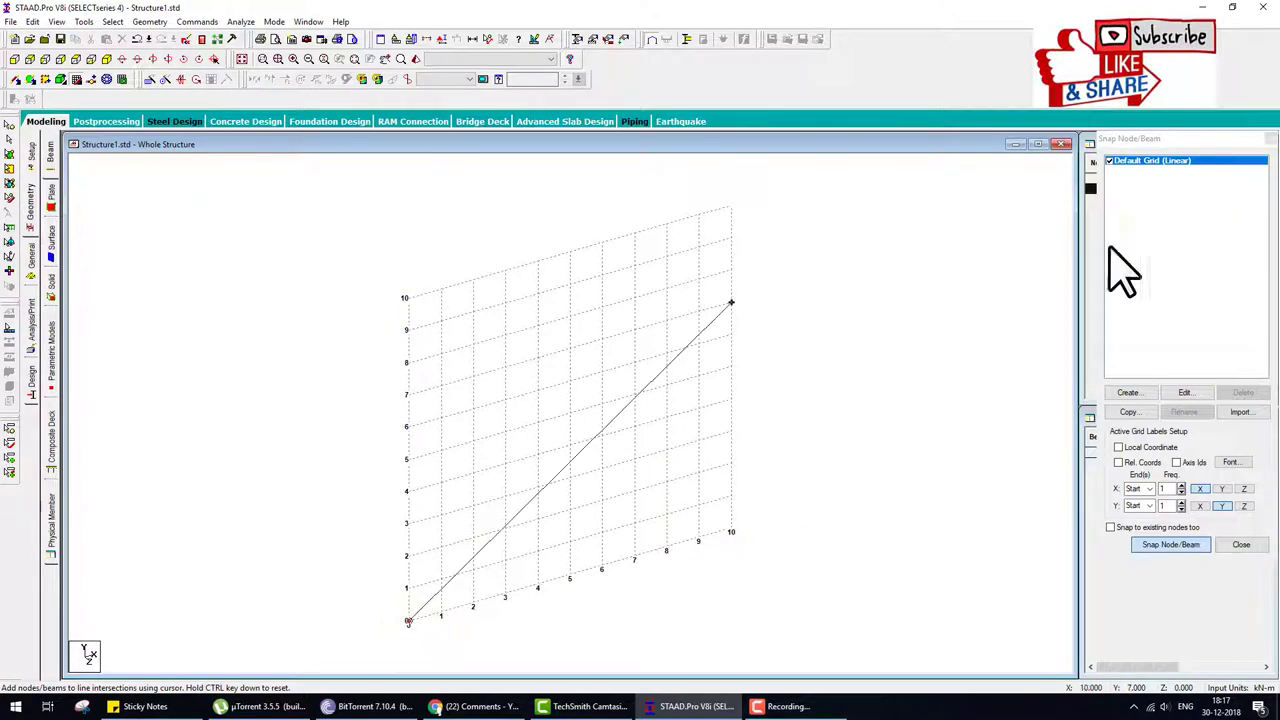
# Step: Repeat node 1 along Y at 5 m spacing, creating column beam 1 up to node 2
pyautogui.click(1262, 145)
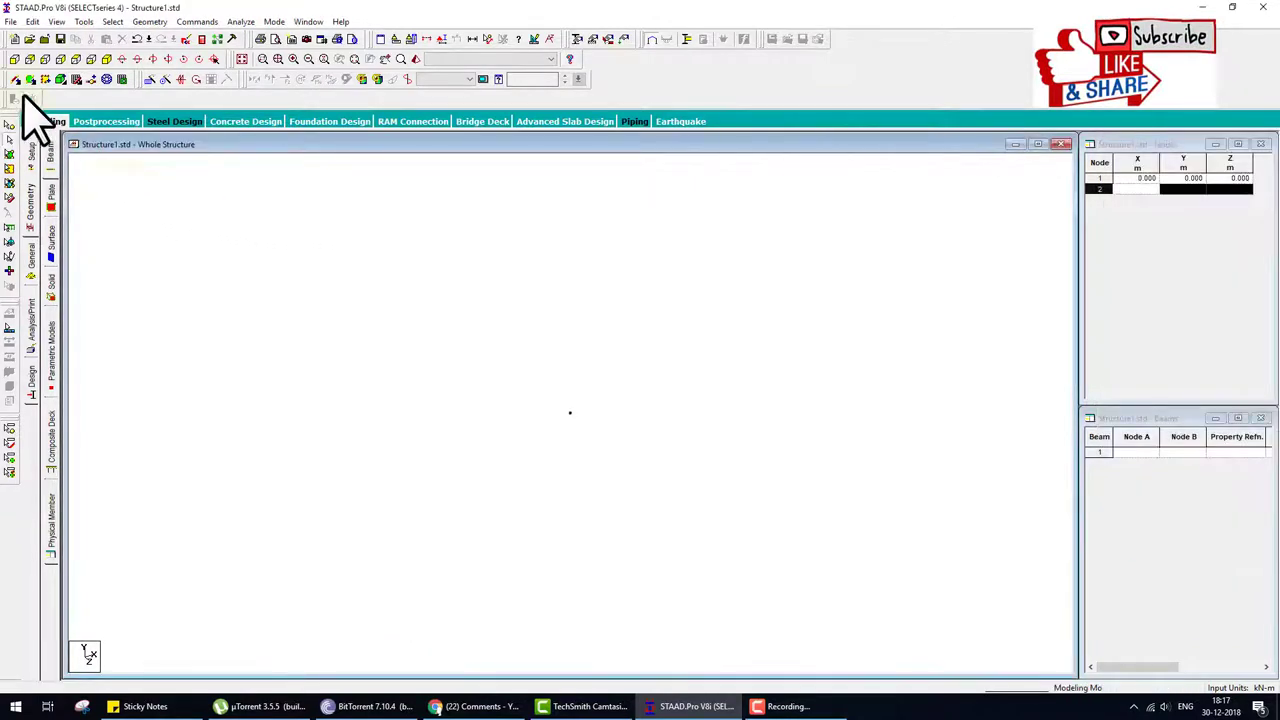
pyautogui.click(570, 412)
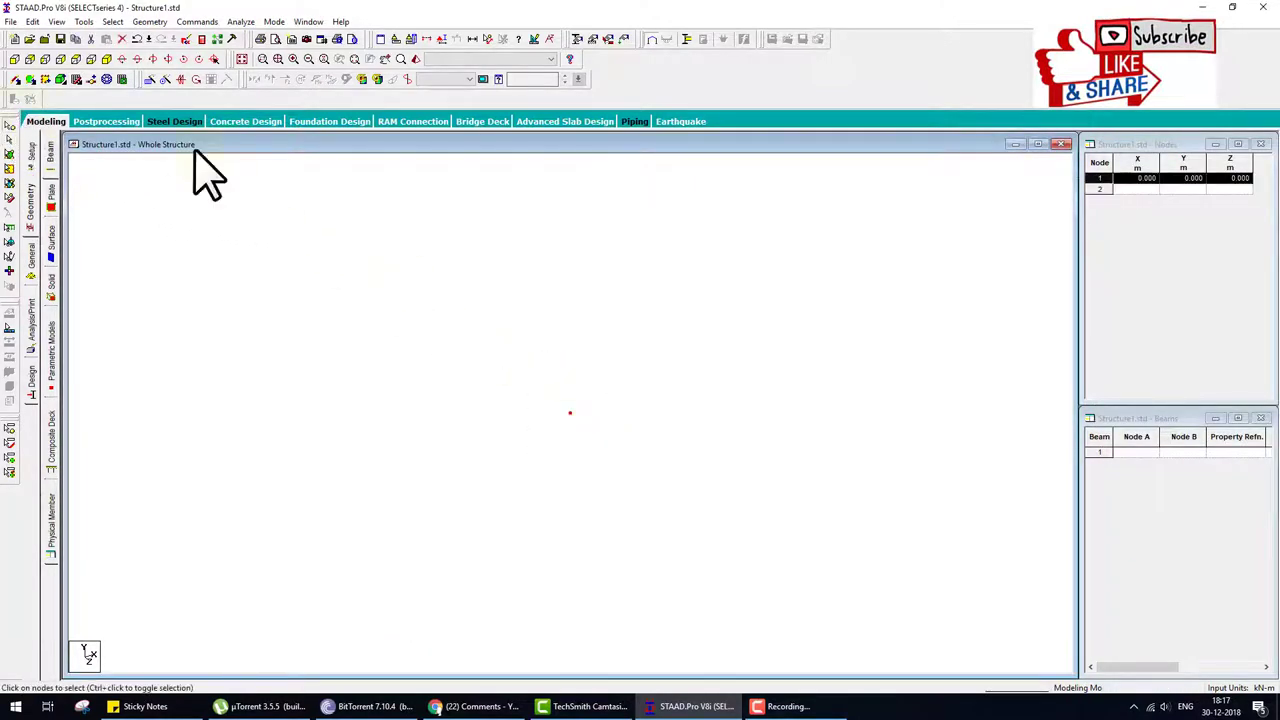
pyautogui.click(150, 79)
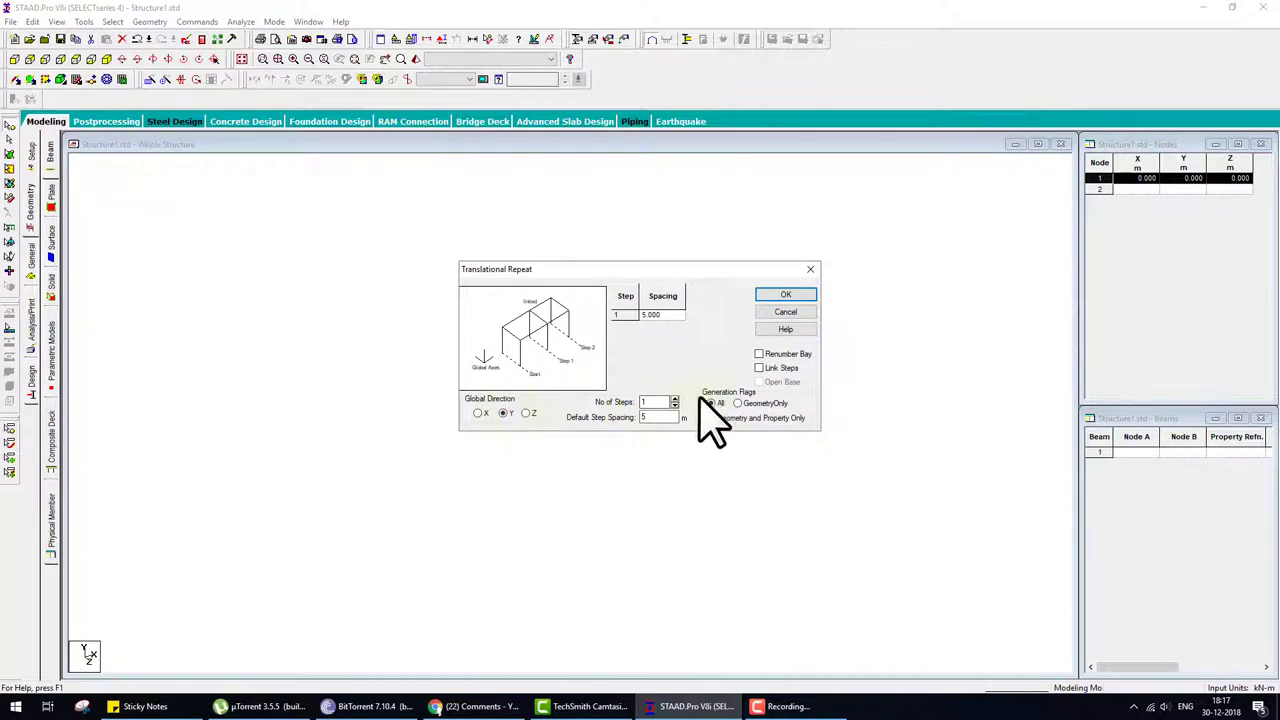
pyautogui.click(786, 295)
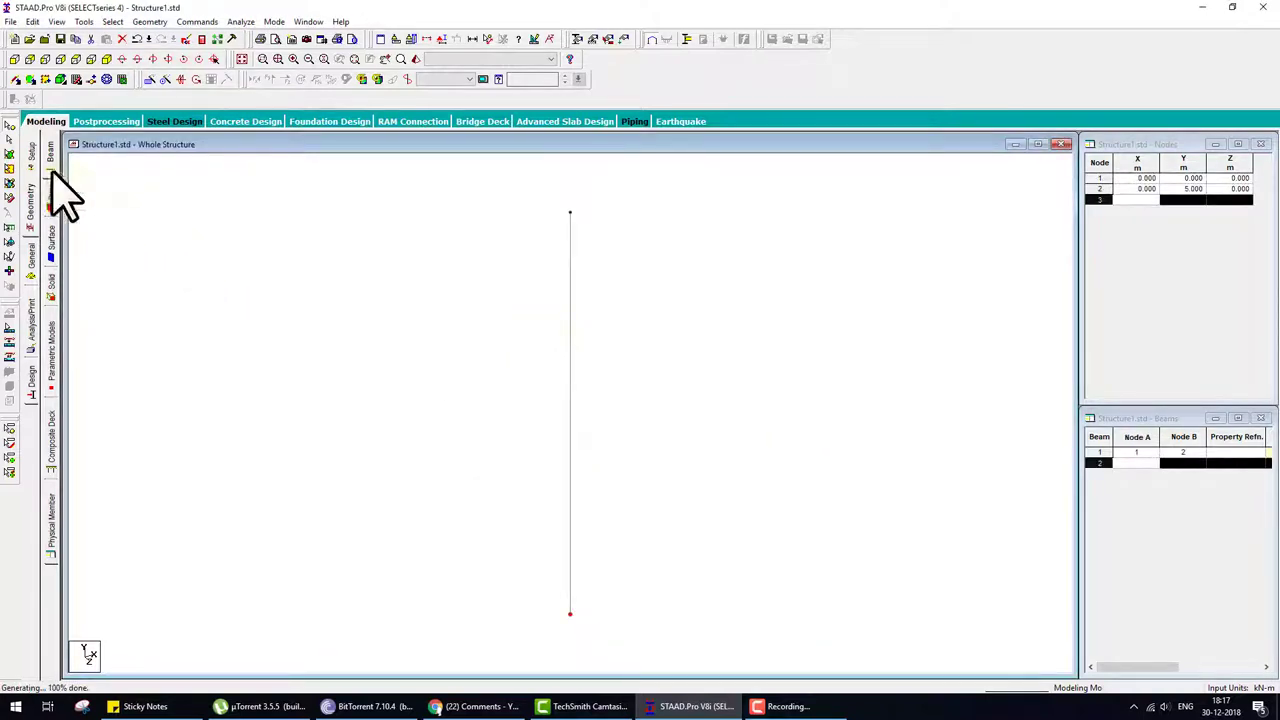
pyautogui.click(570, 330)
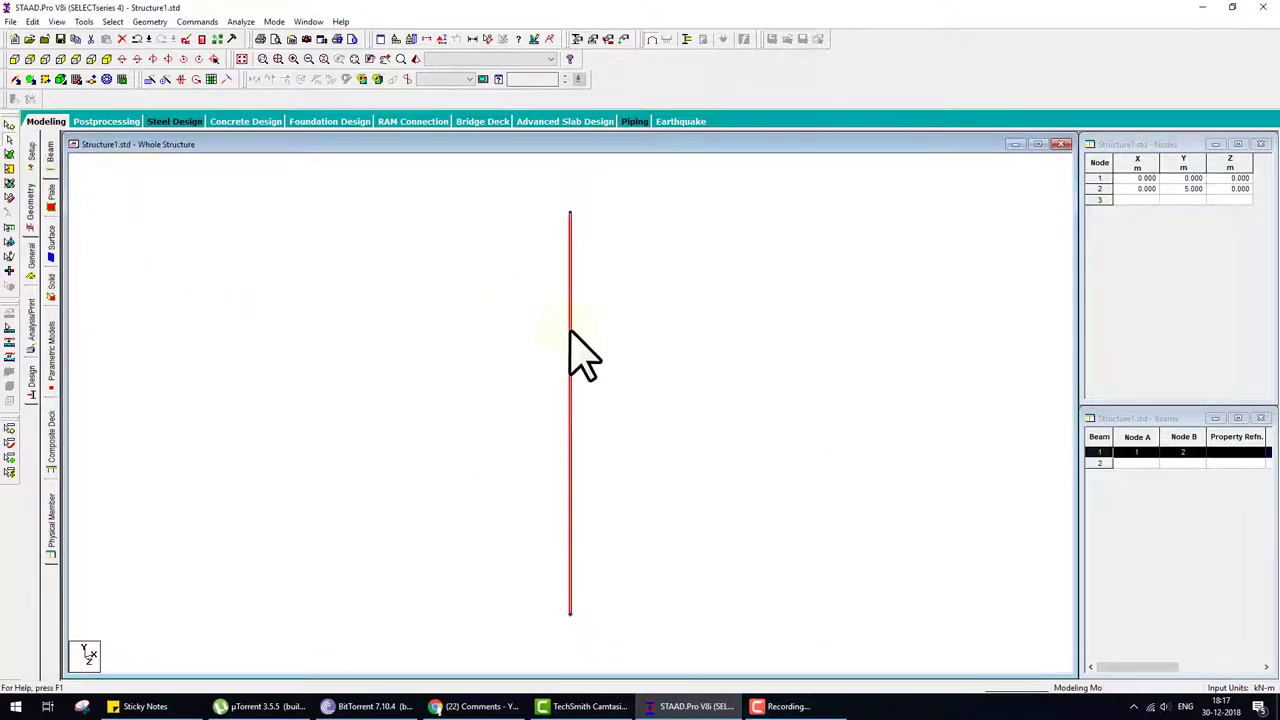
# Step: Repeat the column 5 m along X with Link Steps and Open Base, adding the top beam
pyautogui.click(150, 79)
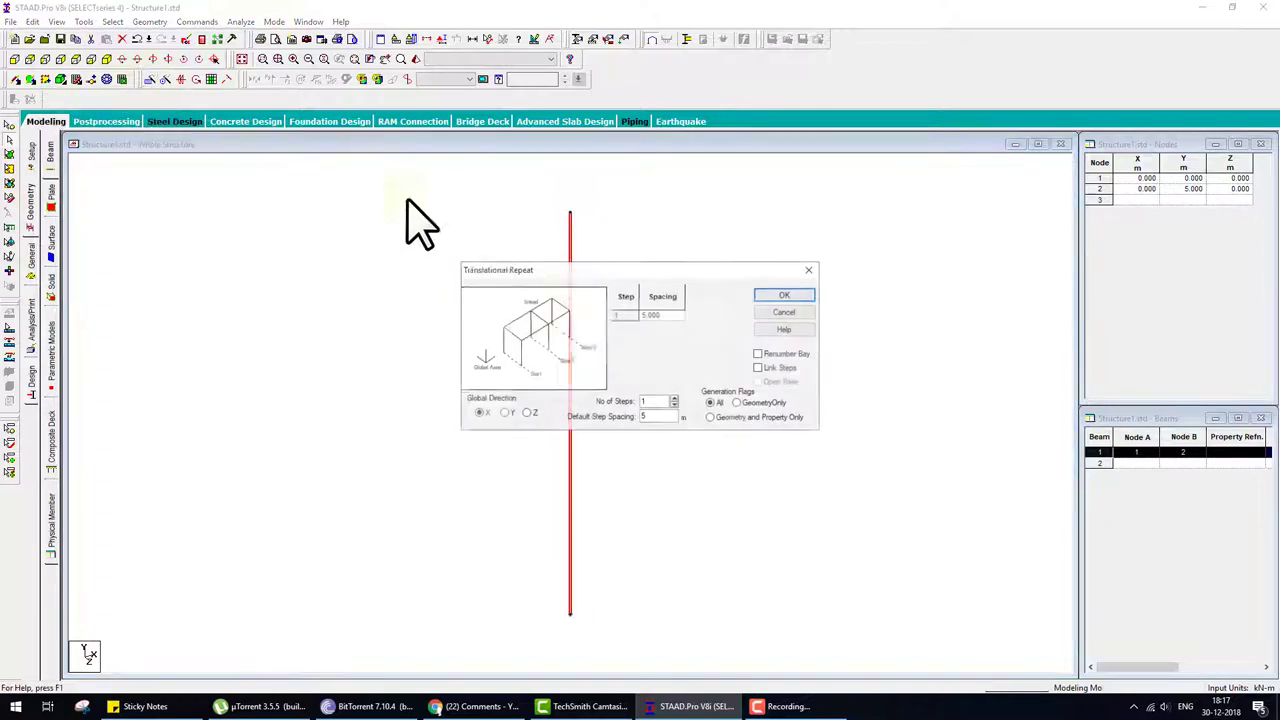
pyautogui.moveTo(601, 272); pyautogui.dragTo(321, 209)
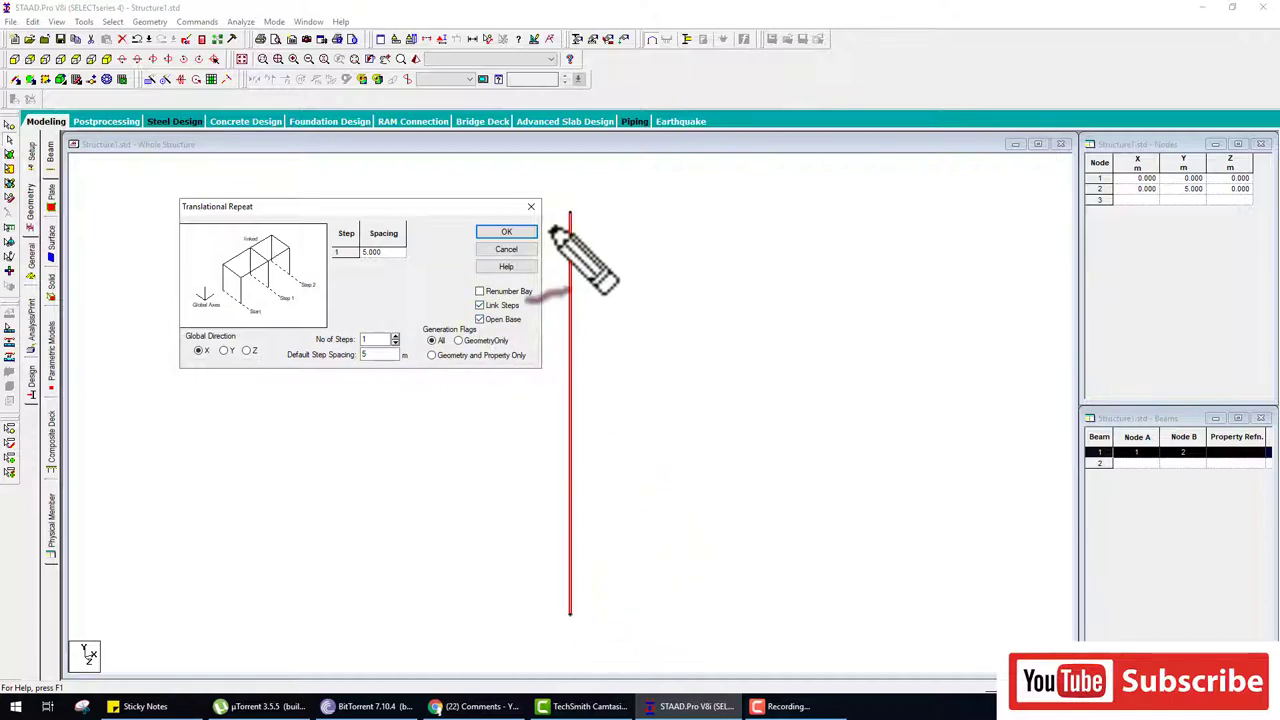
pyautogui.moveTo(570, 212)
pyautogui.mouseDown()
pyautogui.moveTo(745, 410)
pyautogui.moveTo(745, 610)
pyautogui.mouseUp()
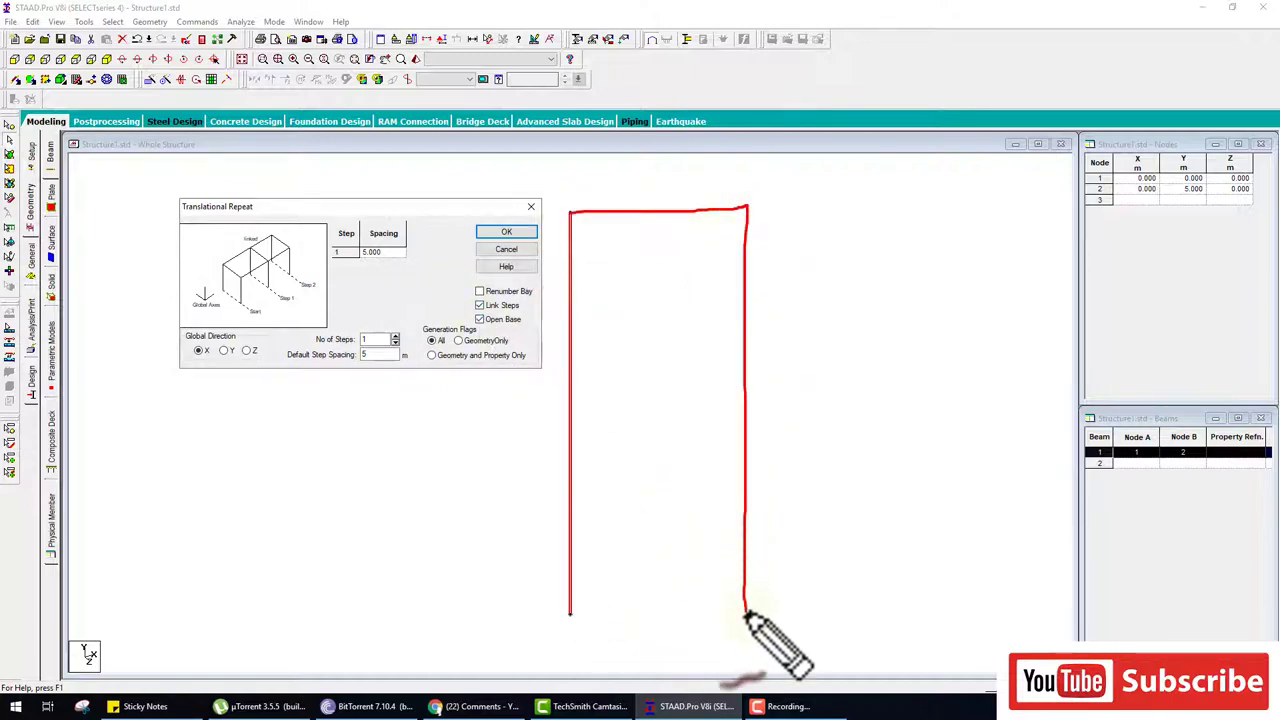
pyautogui.moveTo(648, 600)
pyautogui.mouseDown()
pyautogui.moveTo(622, 633)
pyautogui.moveTo(635, 628)
pyautogui.moveTo(609, 618)
pyautogui.moveTo(717, 613)
pyautogui.mouseUp()
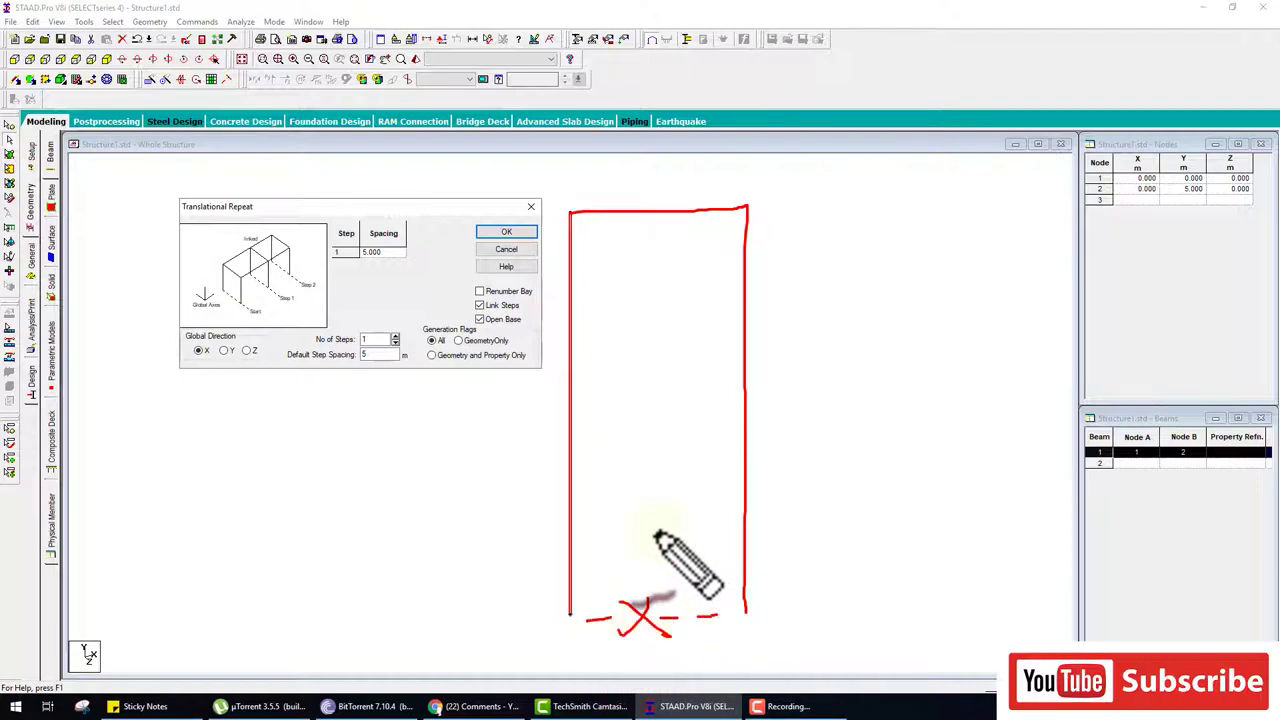
pyautogui.press('Escape')
pyautogui.click(505, 232)
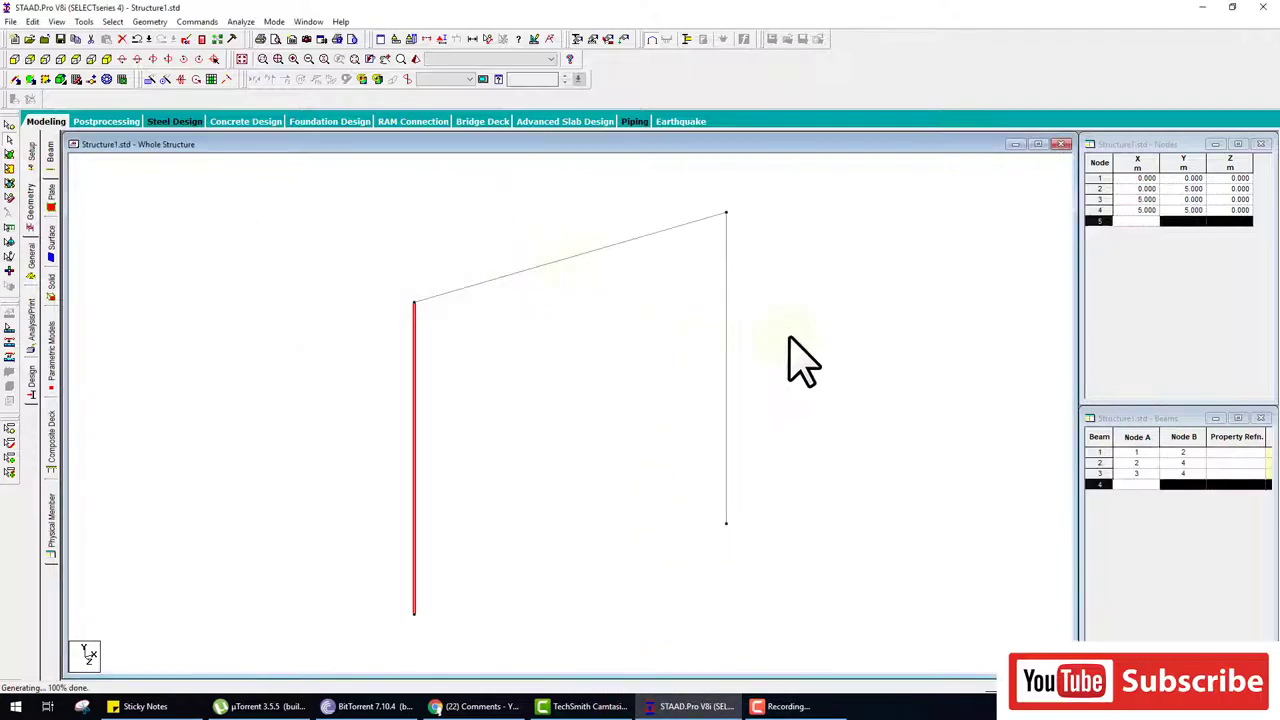
# Step: Switch to the front view and highlight the two top beam-column joints
pyautogui.click(29, 60)
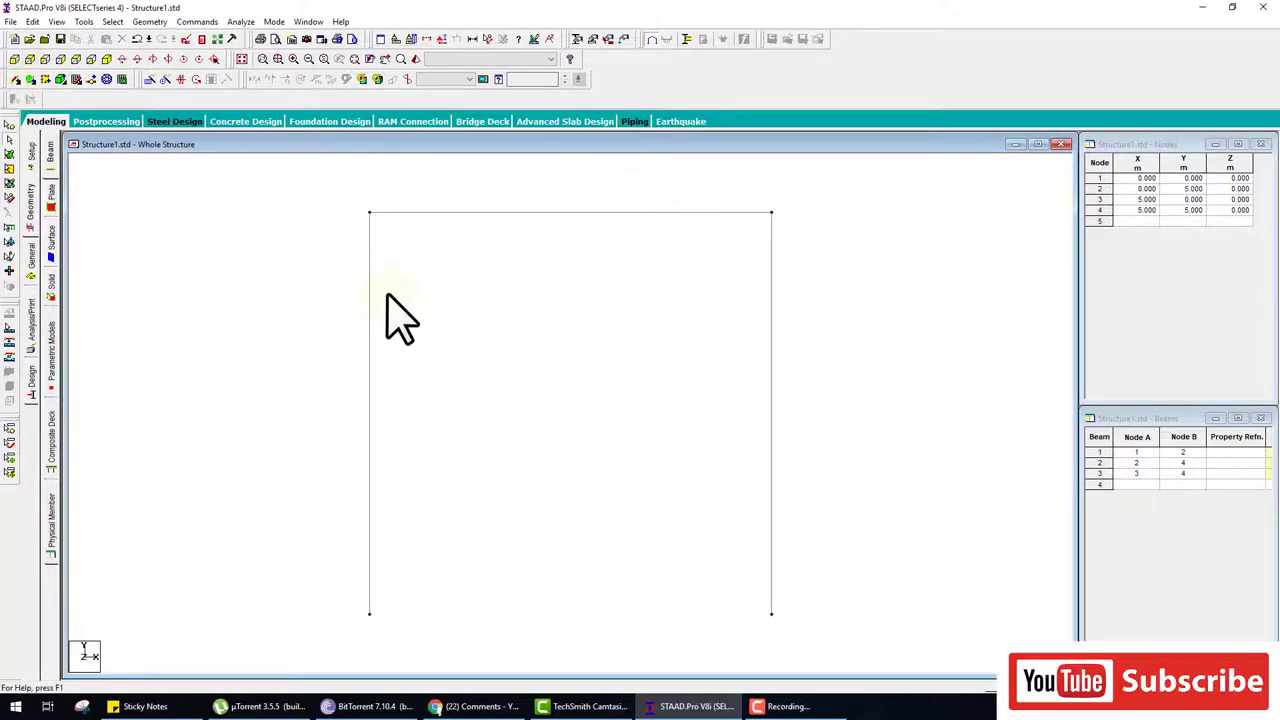
pyautogui.hotkey('ctrl', '2')
pyautogui.moveTo(365, 189)
pyautogui.mouseDown()
pyautogui.moveTo(343, 225)
pyautogui.moveTo(370, 188)
pyautogui.mouseUp()
pyautogui.moveTo(790, 200)
pyautogui.mouseDown()
pyautogui.moveTo(733, 245)
pyautogui.moveTo(745, 196)
pyautogui.mouseUp()
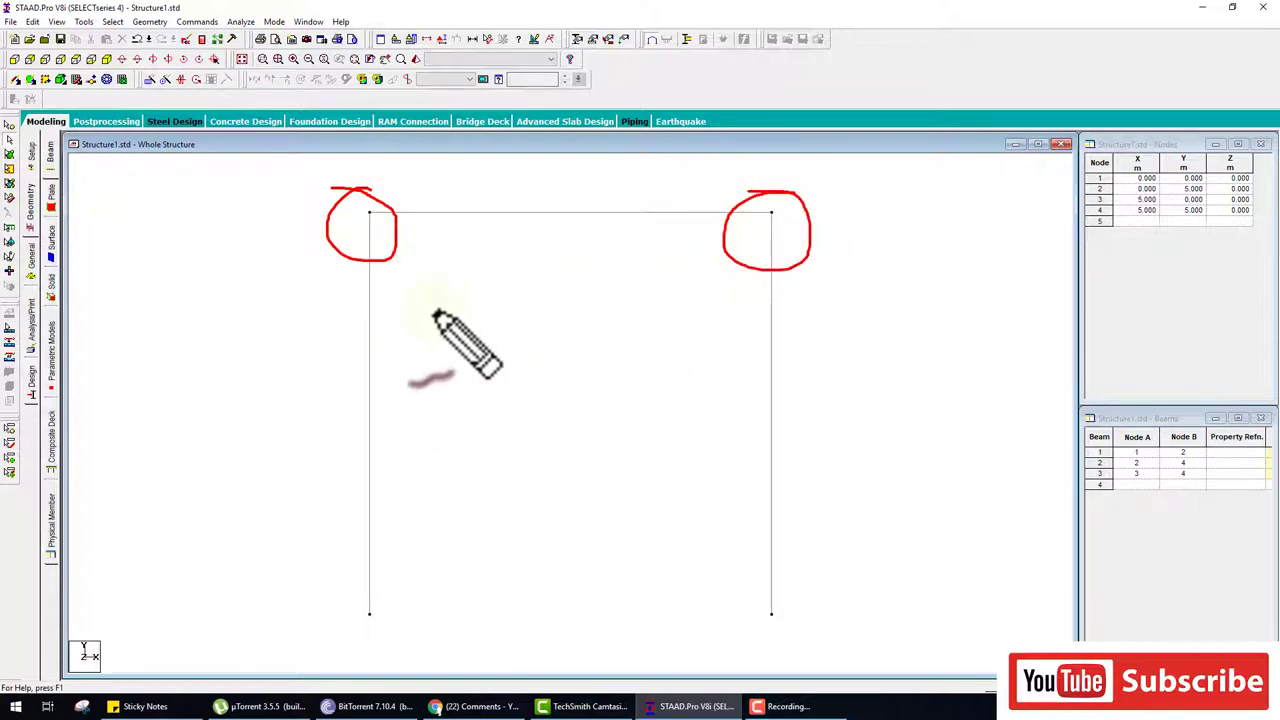
pyautogui.press('Escape')
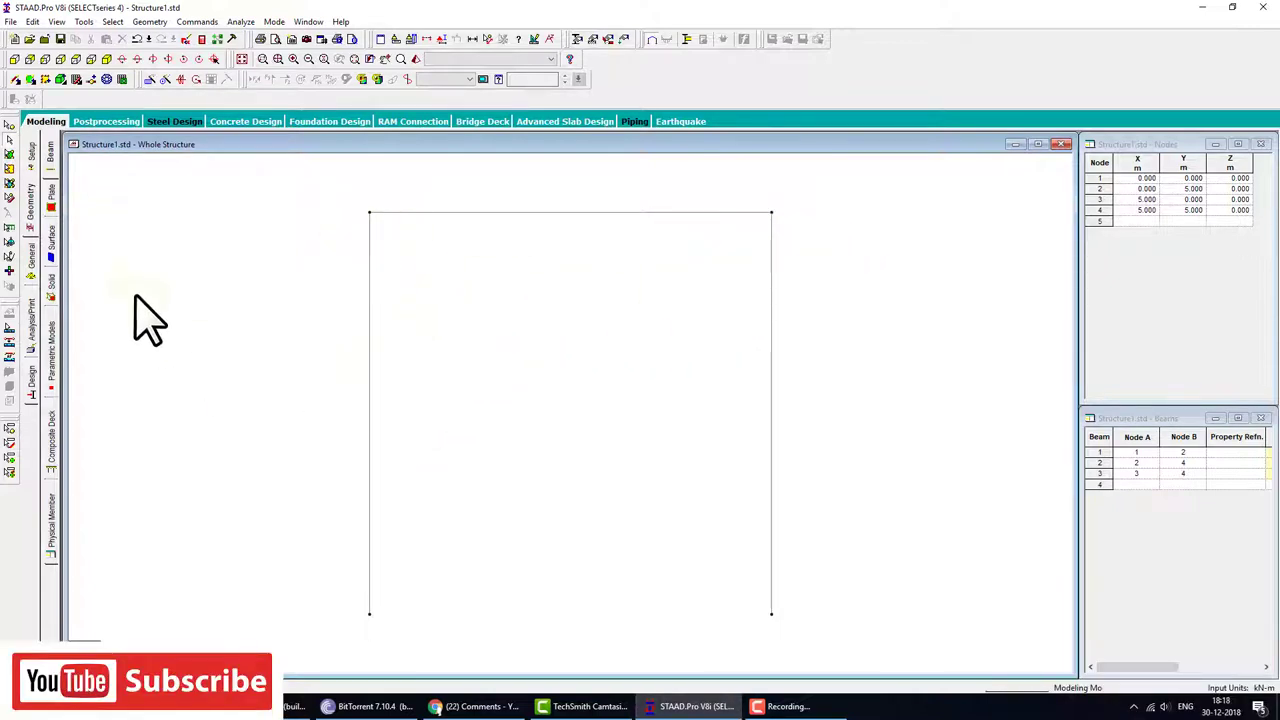
# Step: Create a new fully fixed support type, S2
pyautogui.click(34, 255)
pyautogui.click(51, 255)
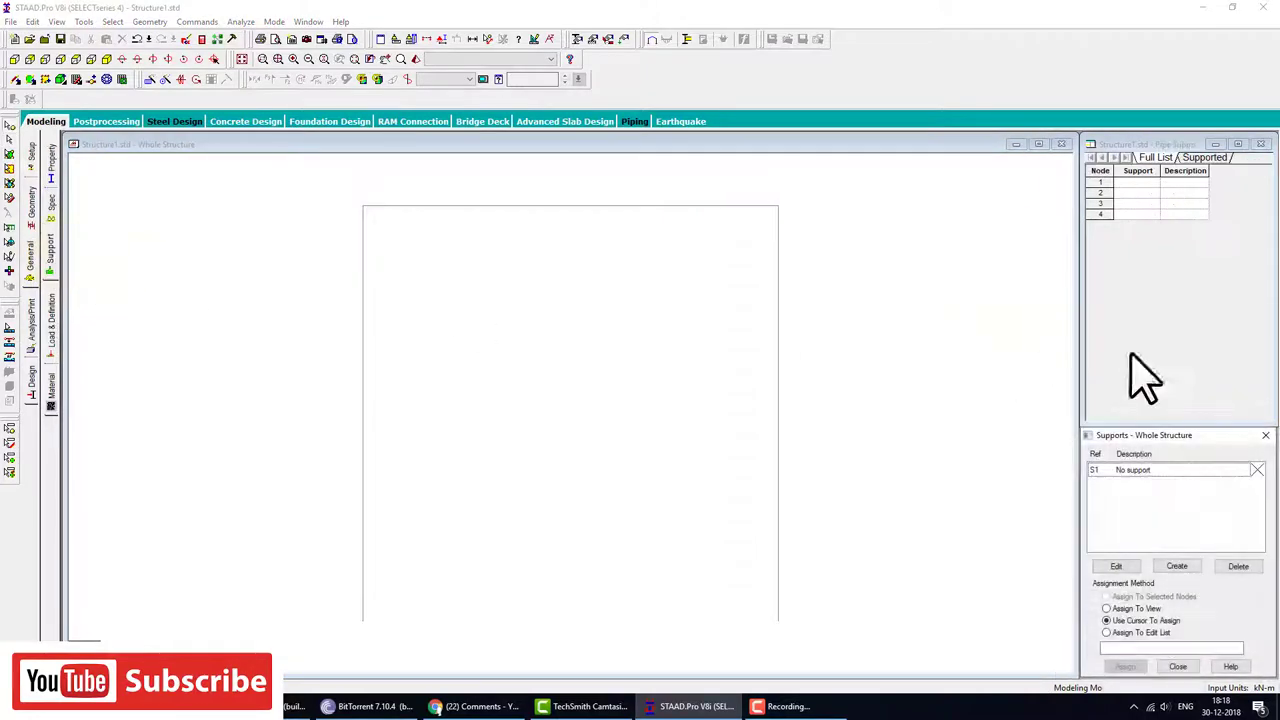
pyautogui.click(1183, 566)
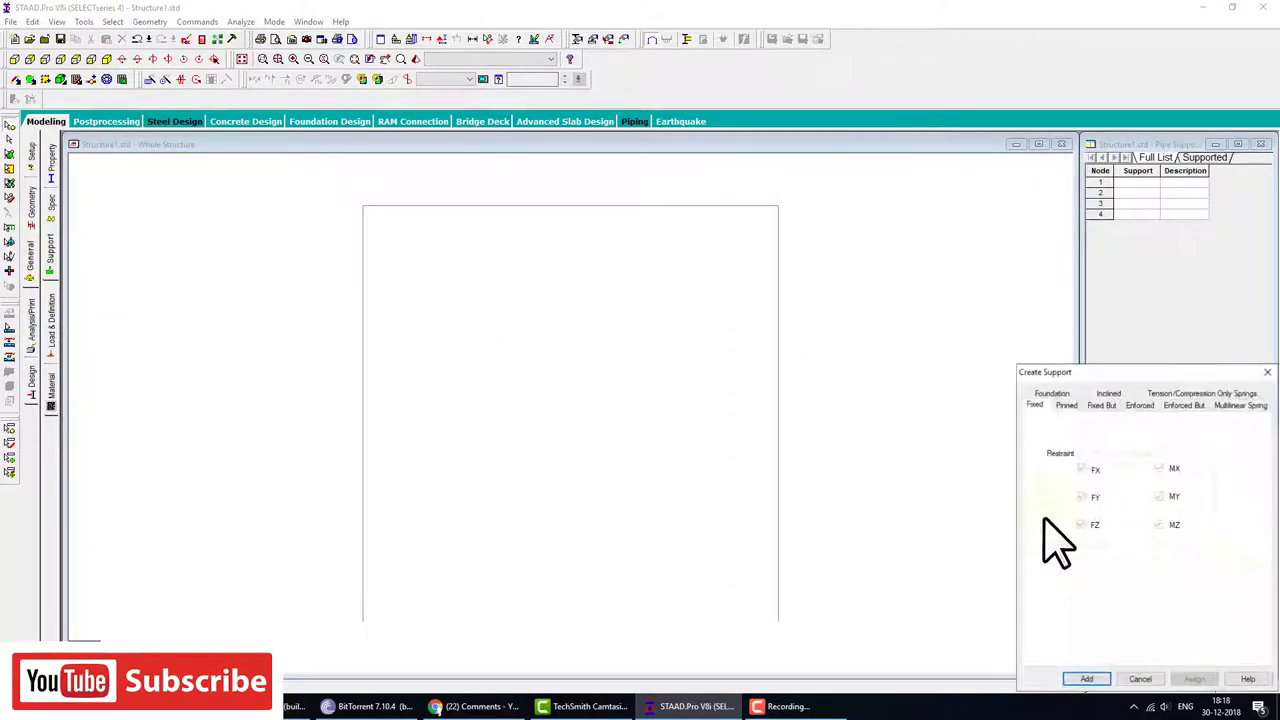
pyautogui.click(1109, 670)
# Step: Assign fixed support S2 to base nodes 1 and 3
pyautogui.moveTo(740, 637); pyautogui.dragTo(790, 640)
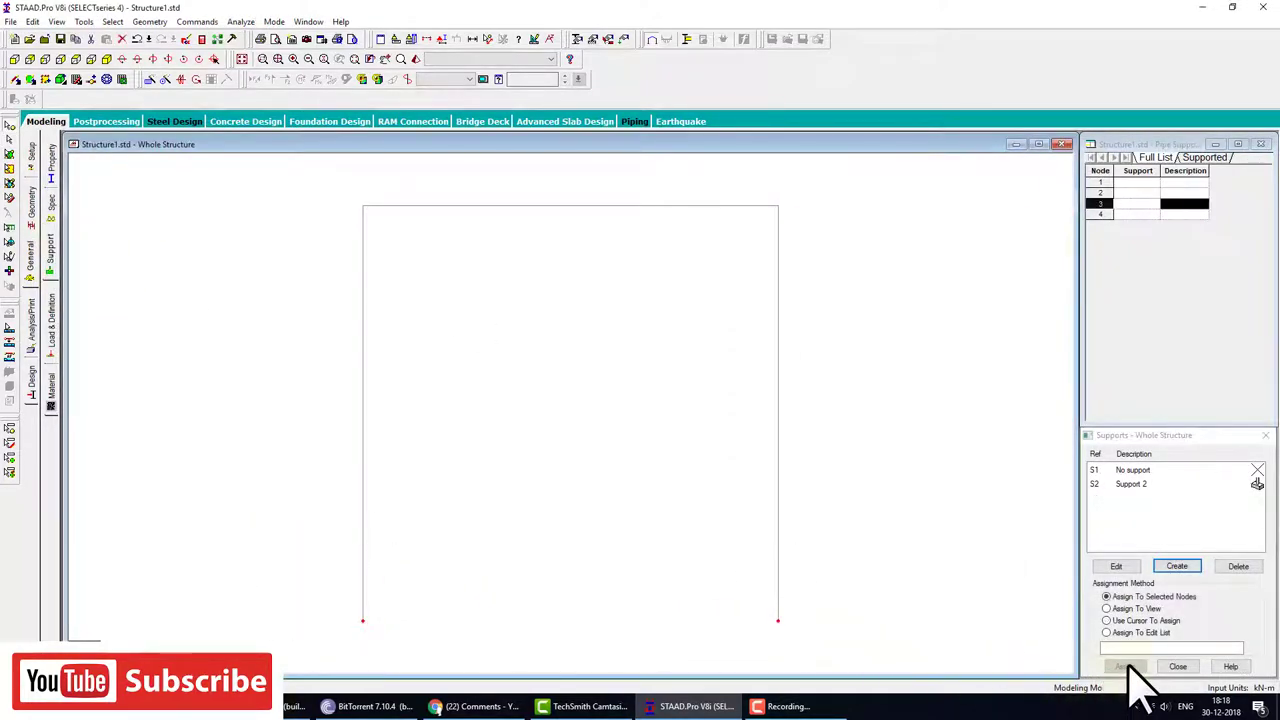
pyautogui.click(1146, 470)
pyautogui.click(1146, 484)
pyautogui.moveTo(324, 580); pyautogui.dragTo(826, 672)
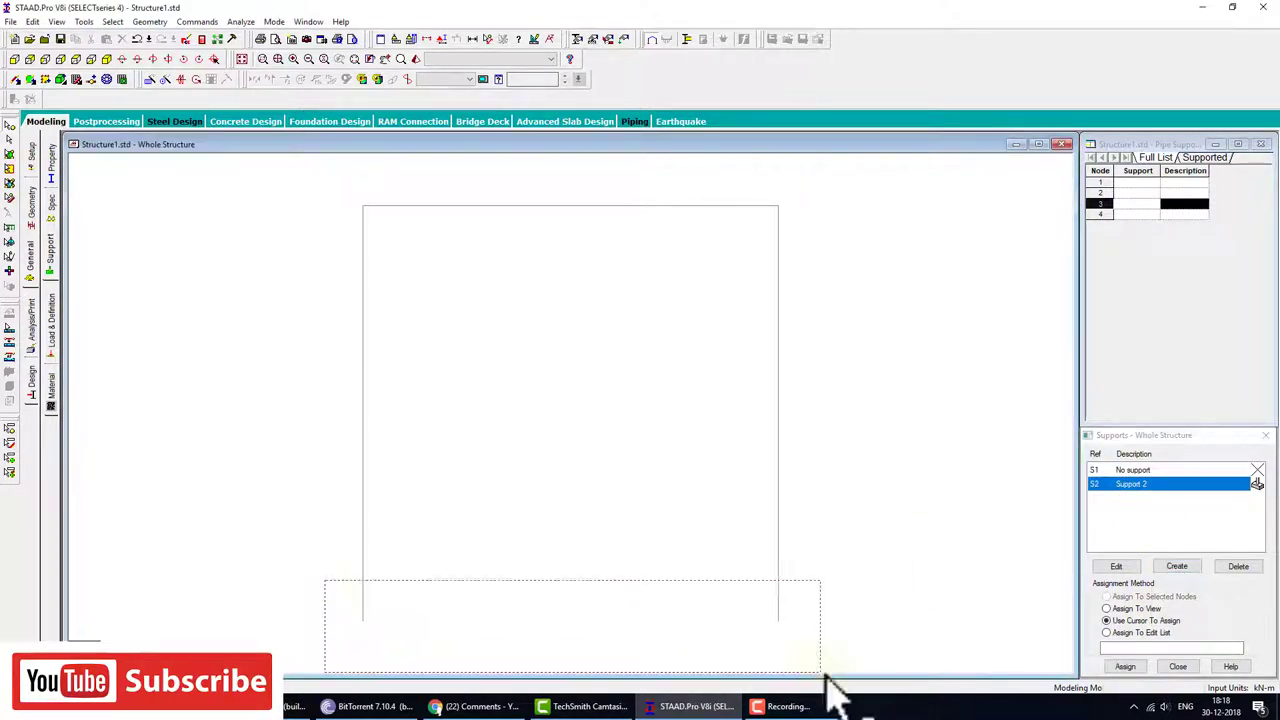
pyautogui.click(1125, 666)
pyautogui.click(1105, 587)
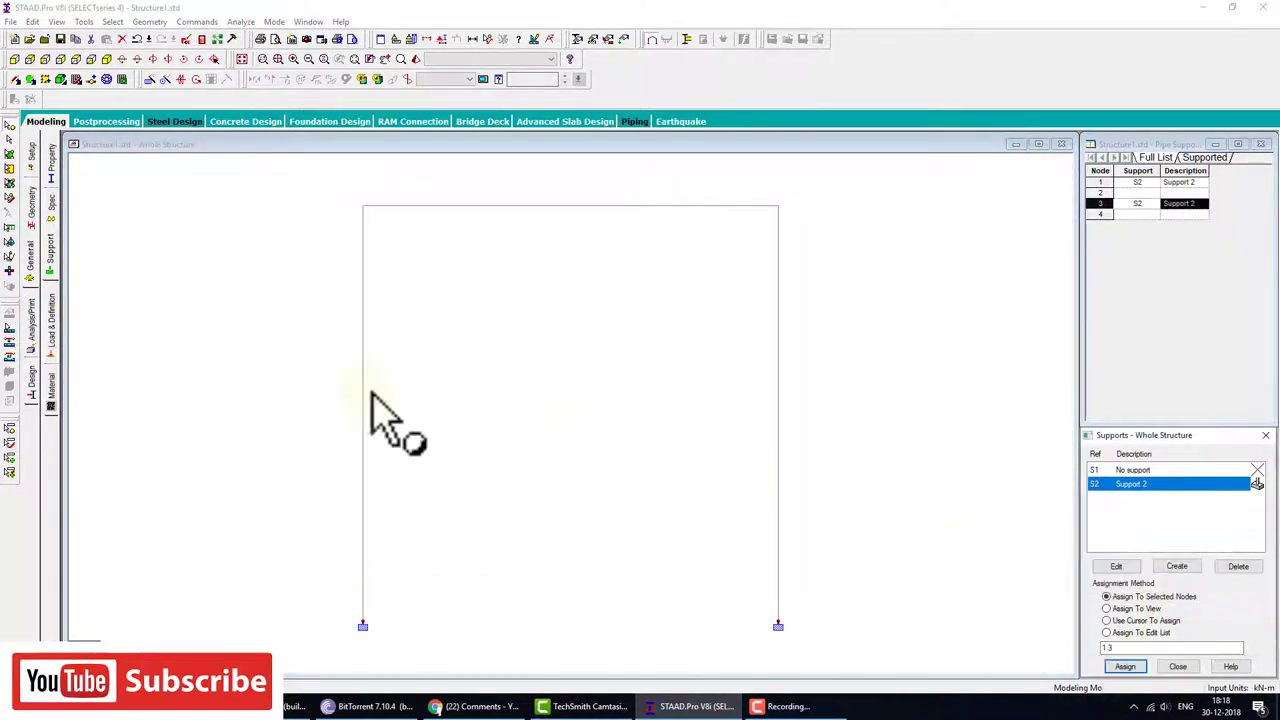
pyautogui.click(50, 165)
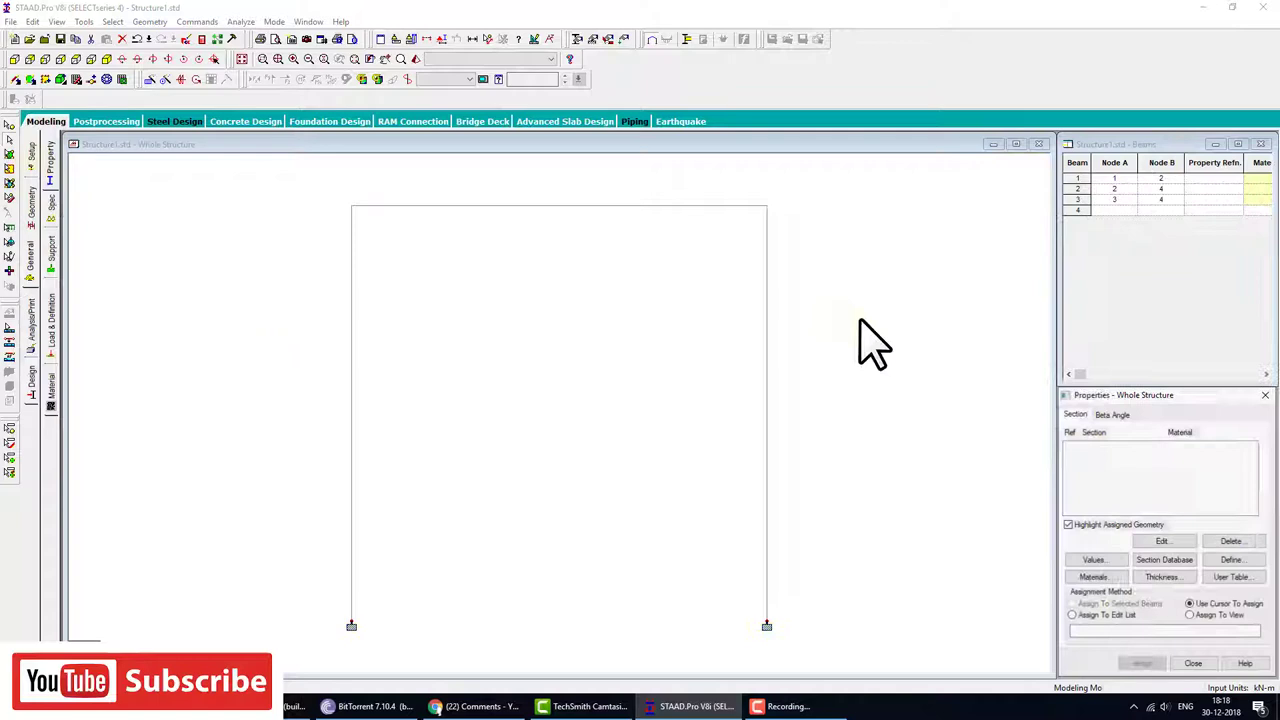
# Step: Define a 0.3 × 0.3 m concrete rectangular section, R1
pyautogui.click(1232, 560)
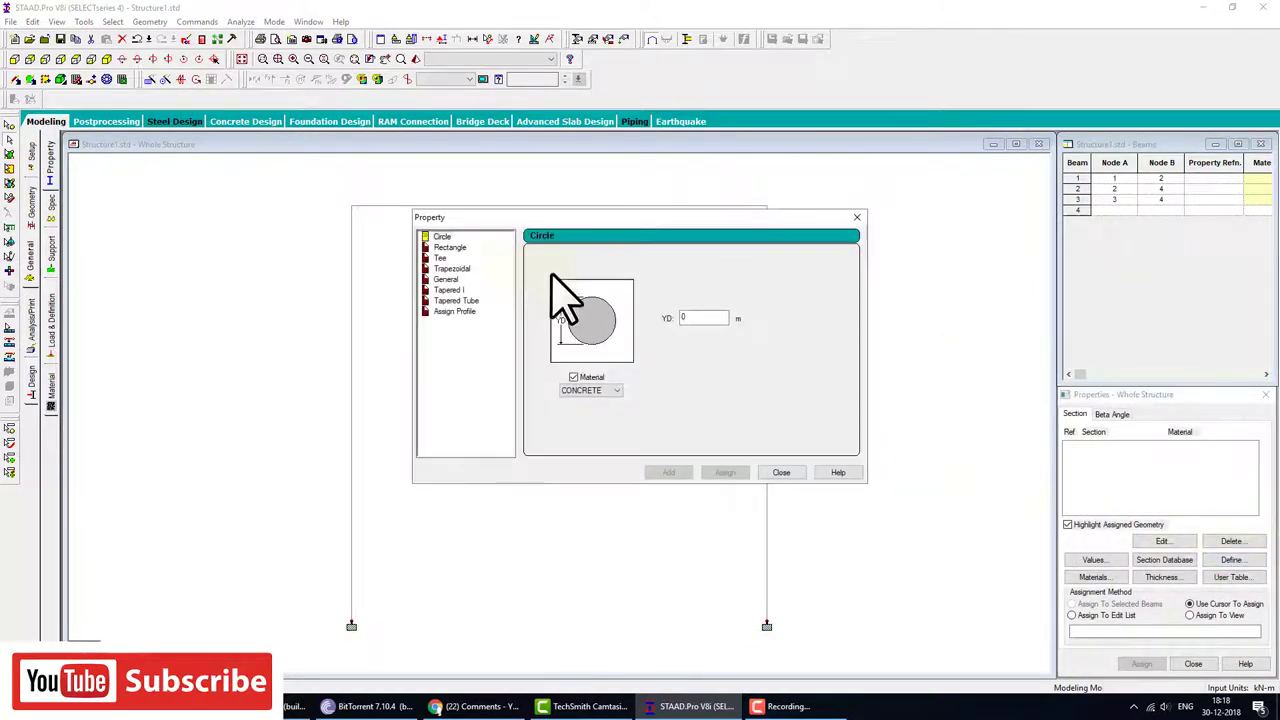
pyautogui.click(458, 248)
pyautogui.write('0.3')
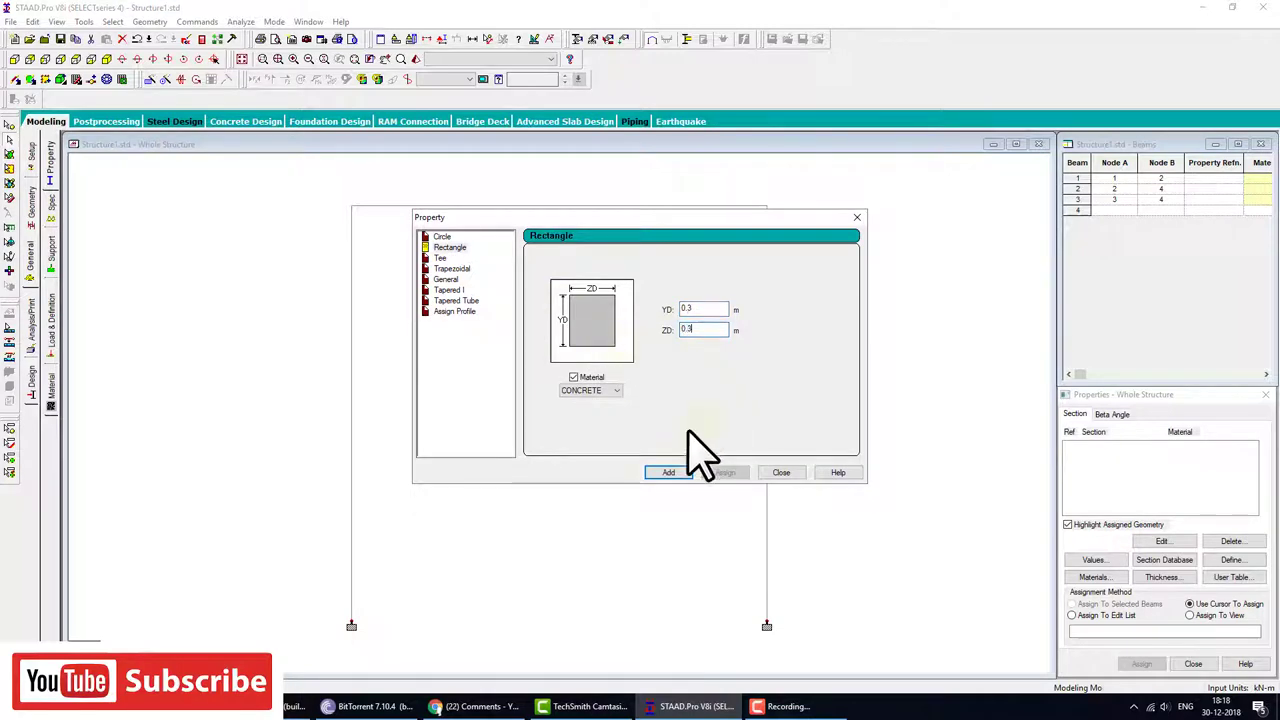
pyautogui.click(668, 472)
pyautogui.click(781, 472)
# Step: Assign section R1 to the top beam and both columns
pyautogui.click(1141, 664)
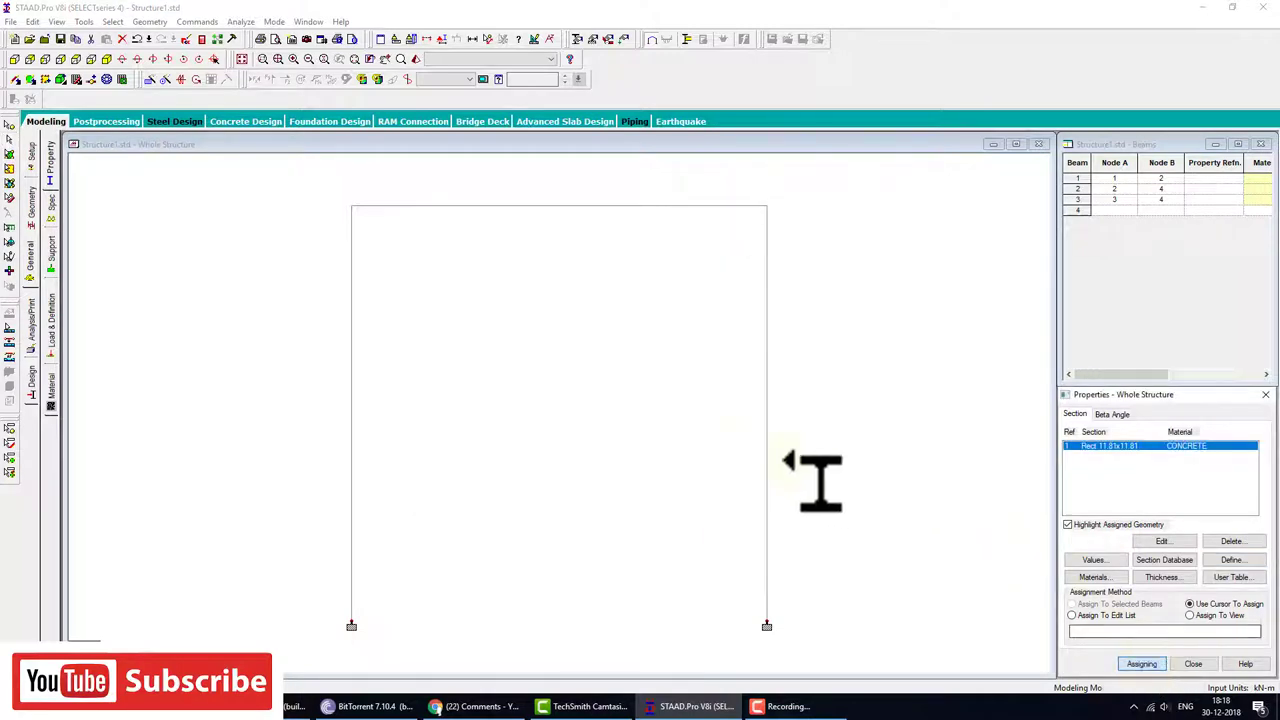
pyautogui.click(617, 207)
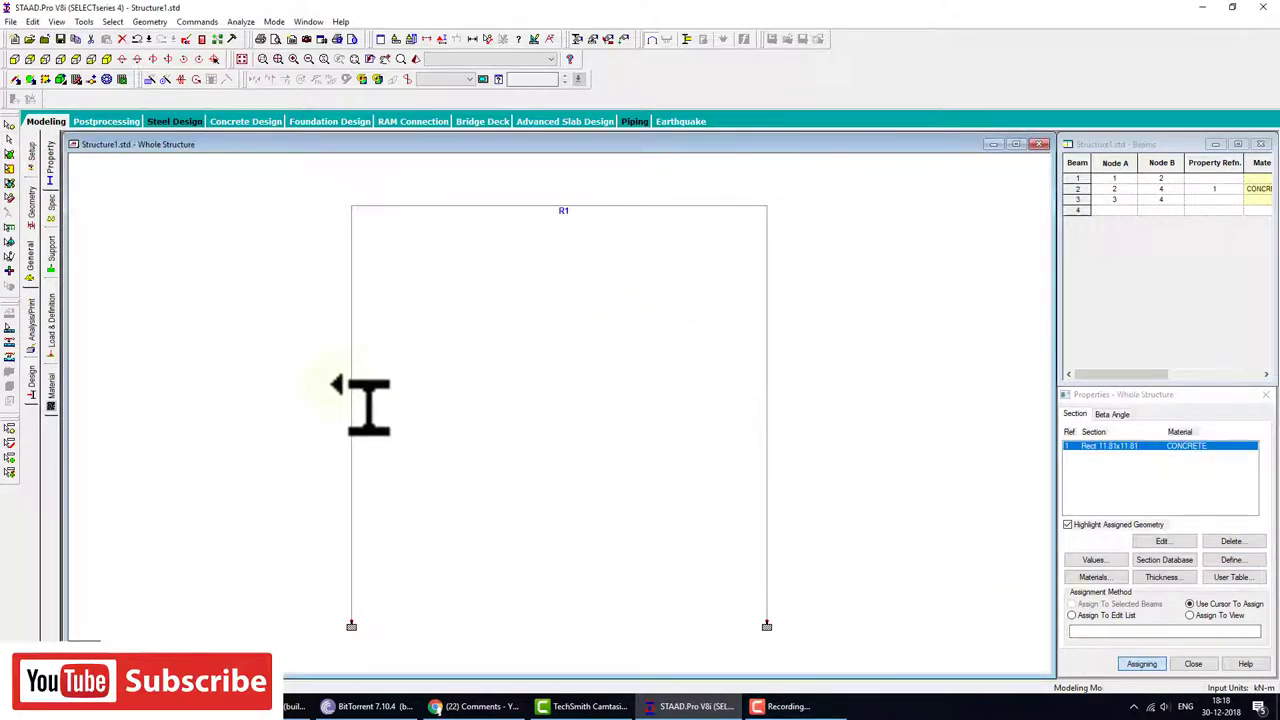
pyautogui.click(351, 400)
pyautogui.click(769, 468)
pyautogui.press('Escape')
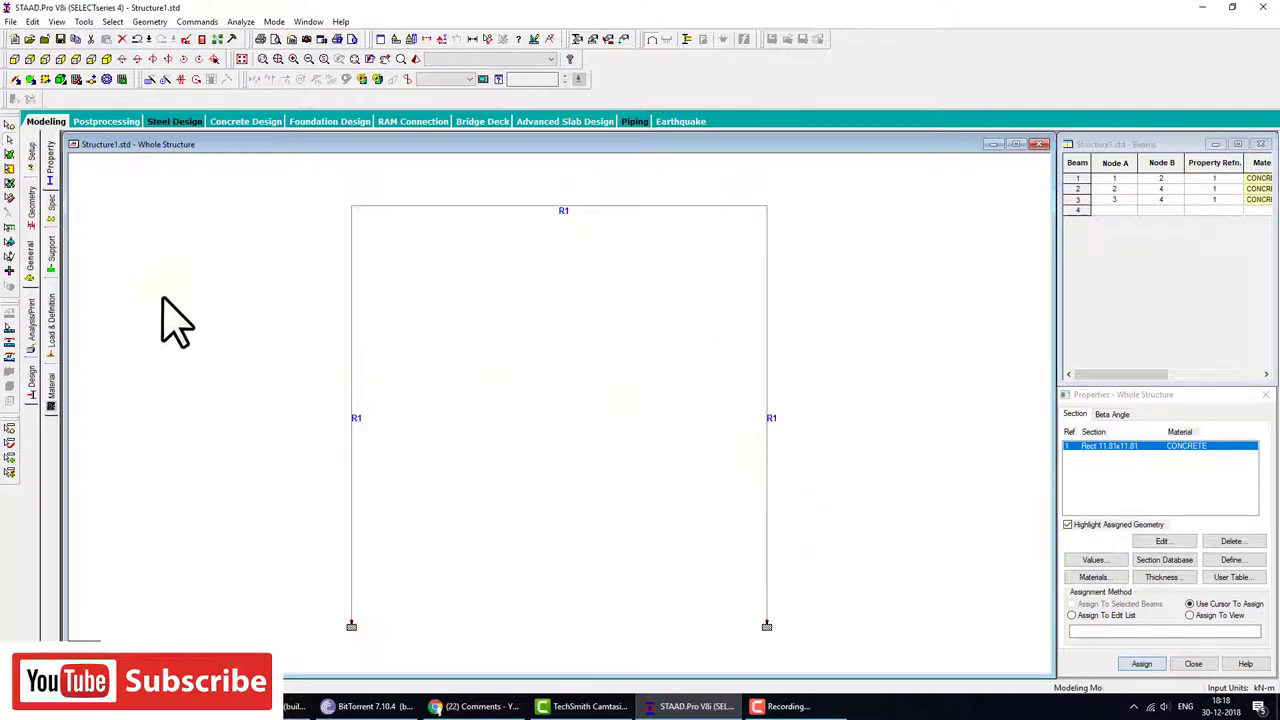
pyautogui.click(51, 325)
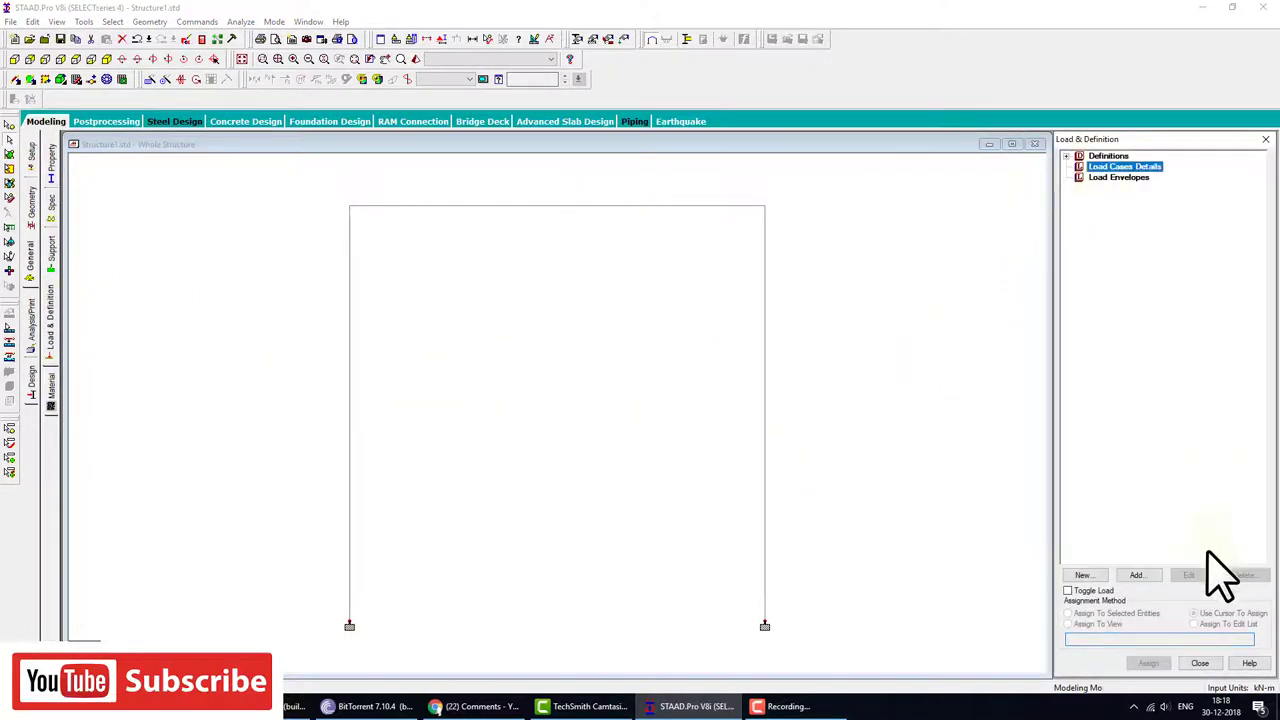
# Step: Add load case 1 of type Dead, titled 'dead'
pyautogui.click(1136, 575)
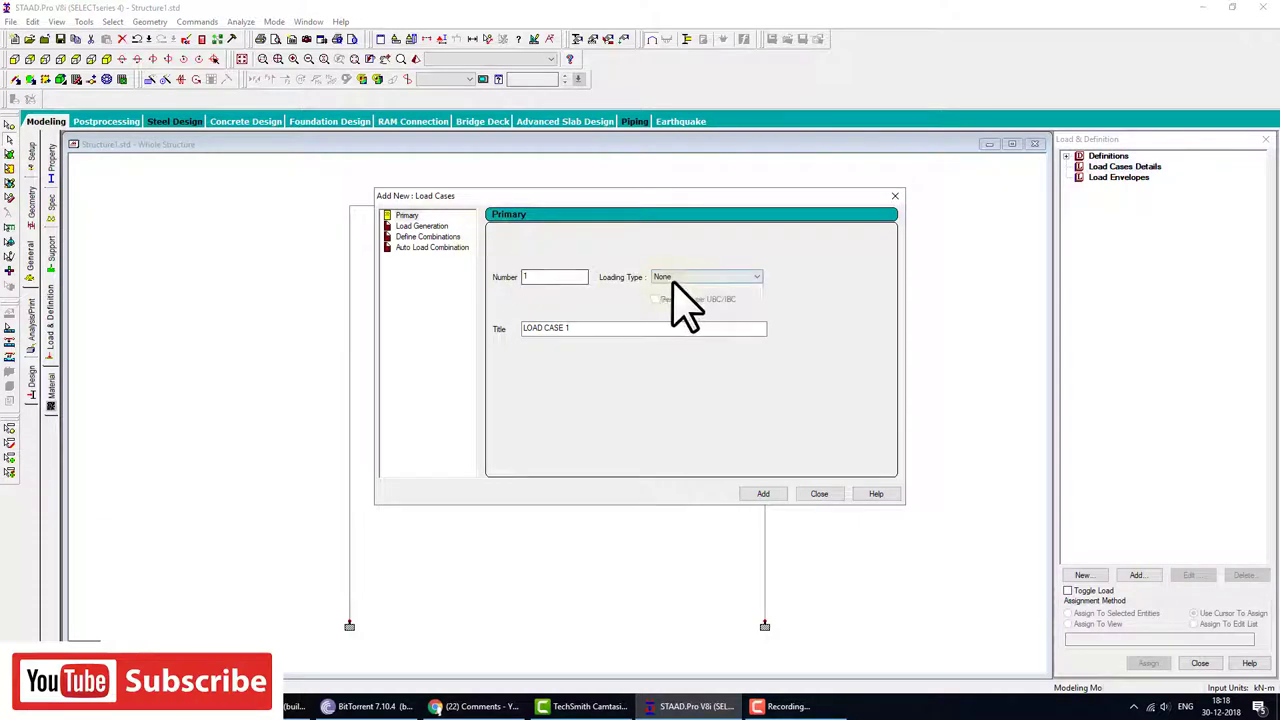
pyautogui.click(674, 278)
pyautogui.click(676, 289)
pyautogui.moveTo(650, 330); pyautogui.dragTo(471, 329)
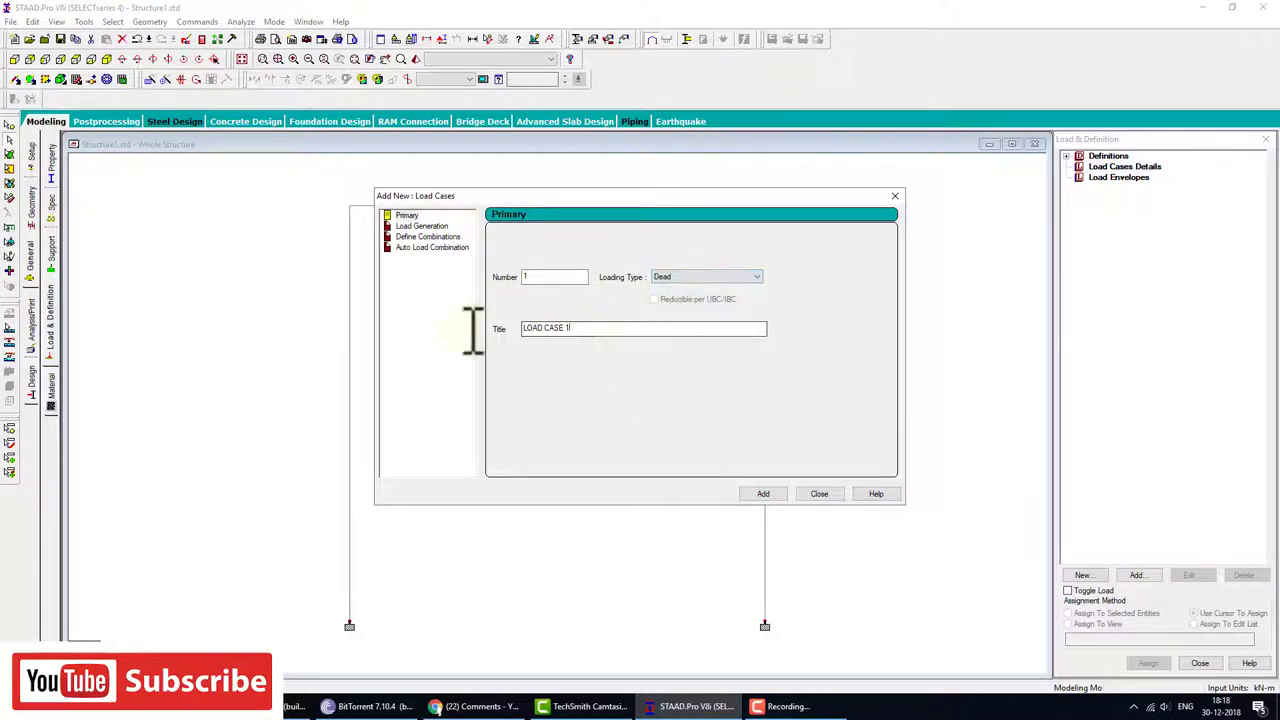
pyautogui.write('dead')
pyautogui.click(763, 493)
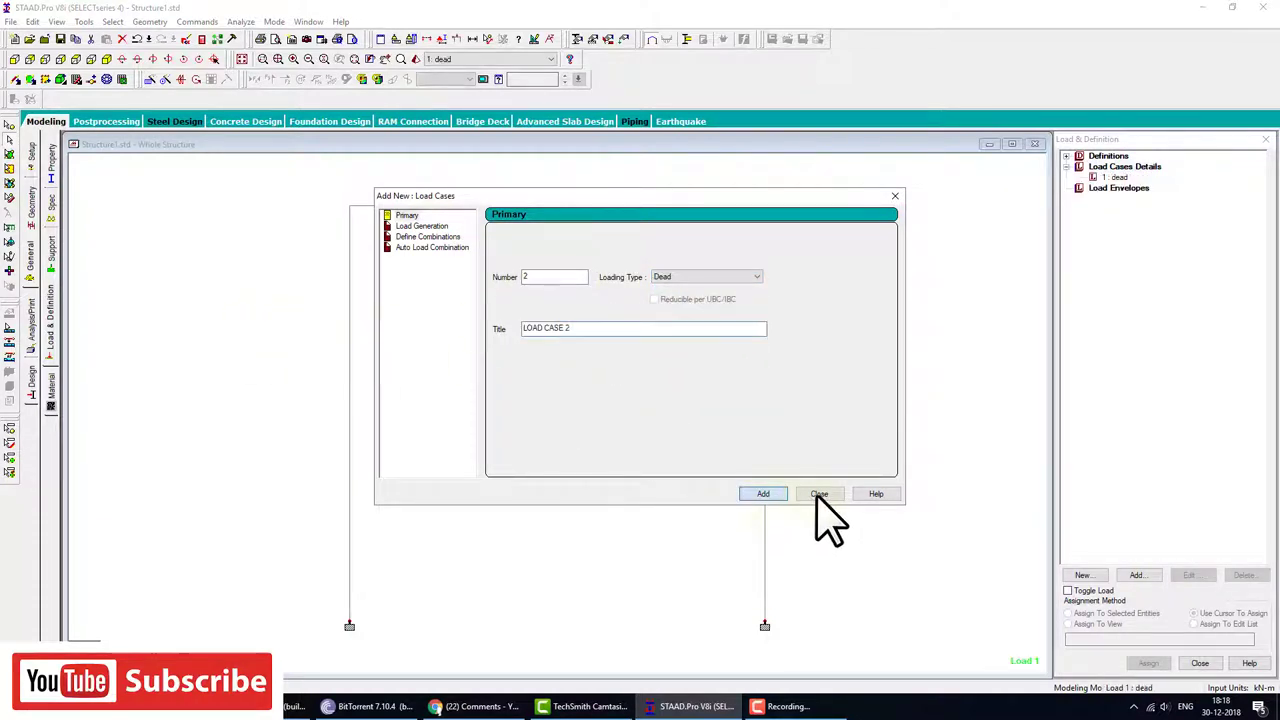
pyautogui.click(819, 493)
pyautogui.click(1116, 178)
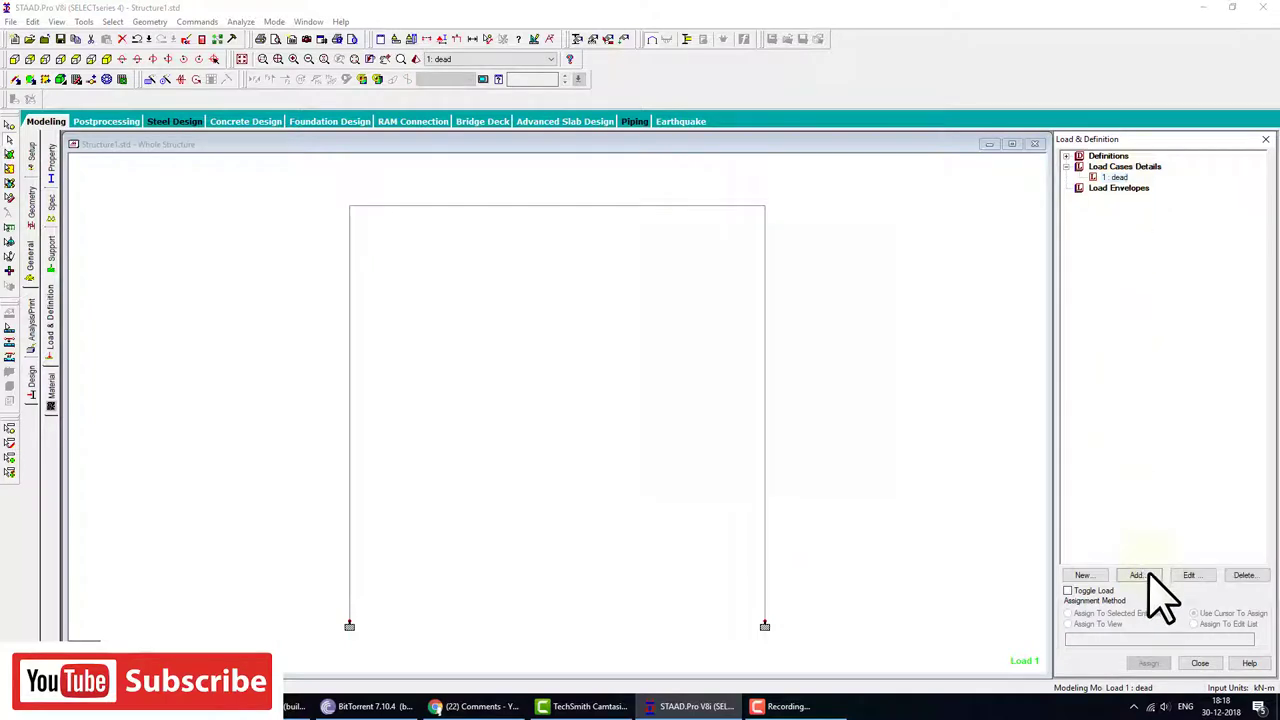
# Step: Add self-weight in Y with factor -1 to case 1 and apply it to members 1 to 3
pyautogui.click(1140, 575)
pyautogui.click(820, 553)
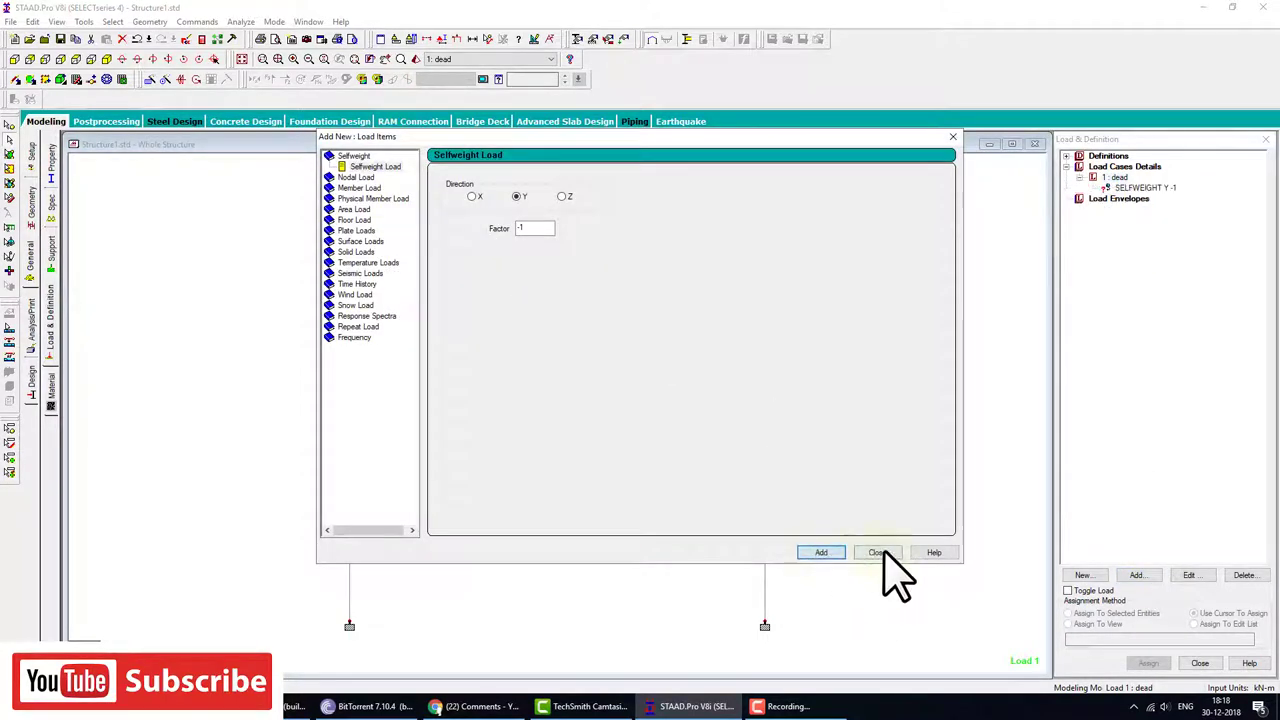
pyautogui.click(878, 553)
pyautogui.click(1112, 623)
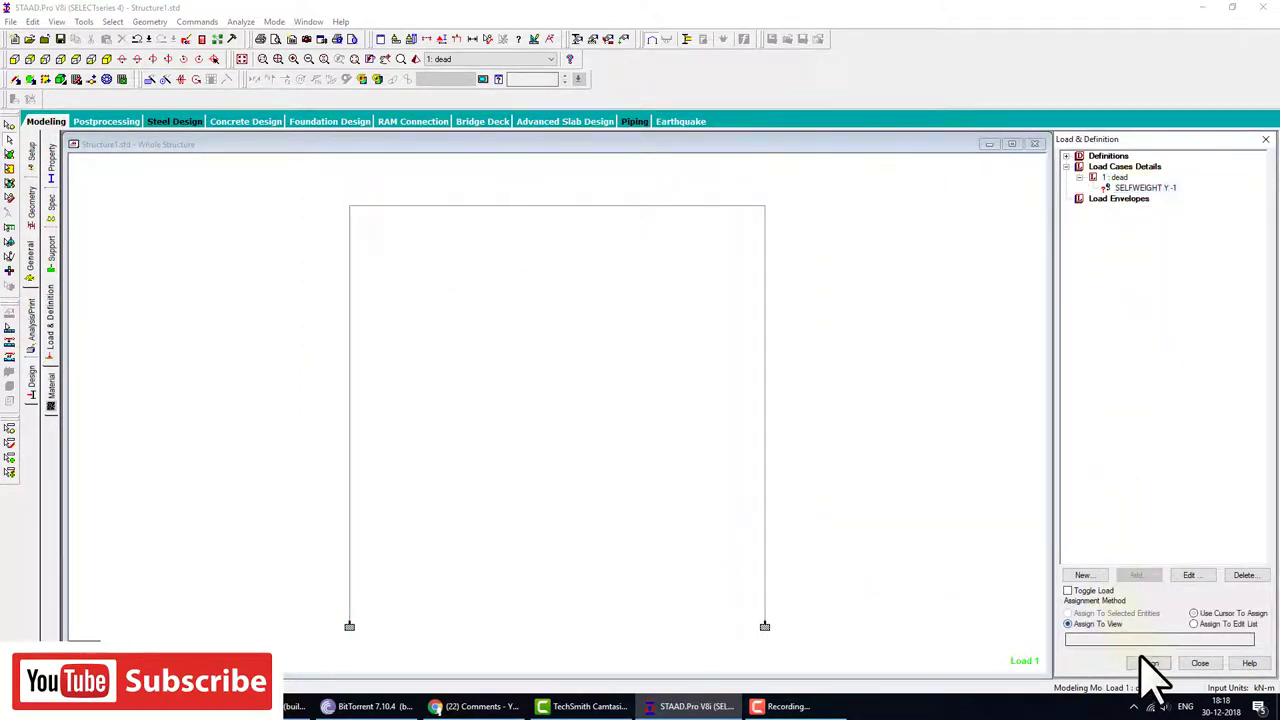
pyautogui.click(1148, 663)
pyautogui.click(1200, 437)
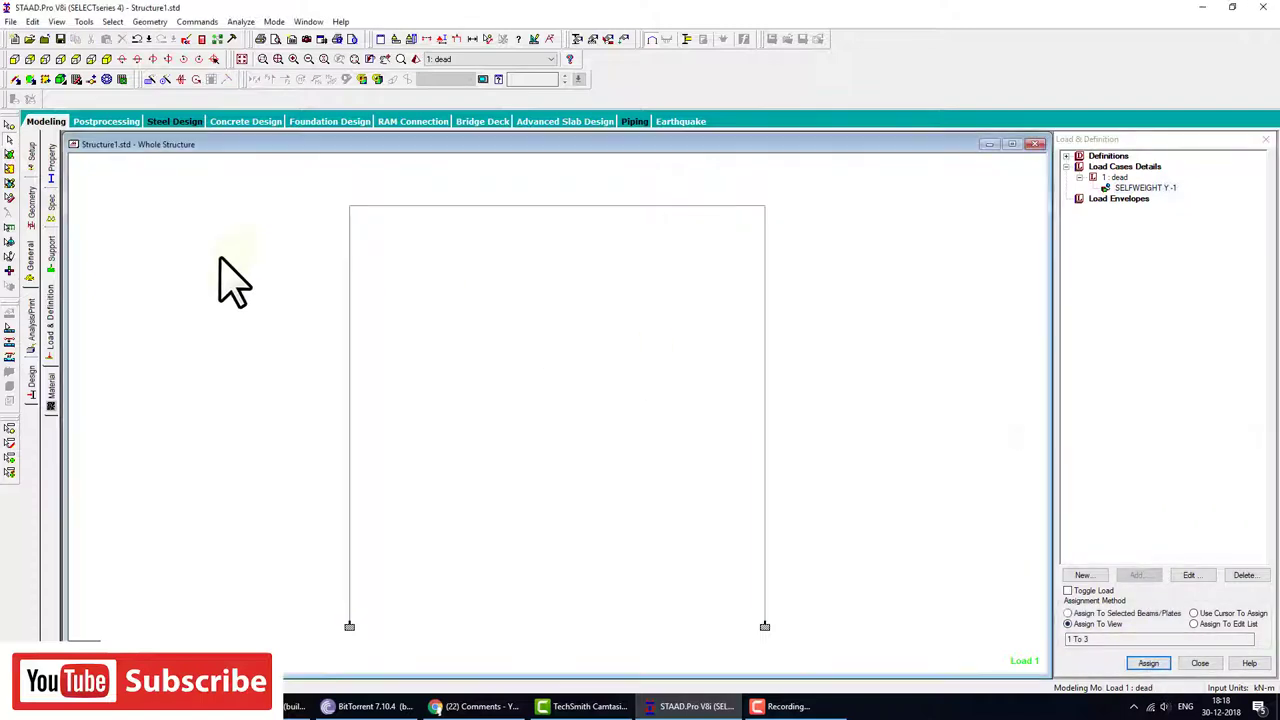
# Step: Add a PERFORM ANALYSIS PRINT ALL command to the model
pyautogui.click(31, 320)
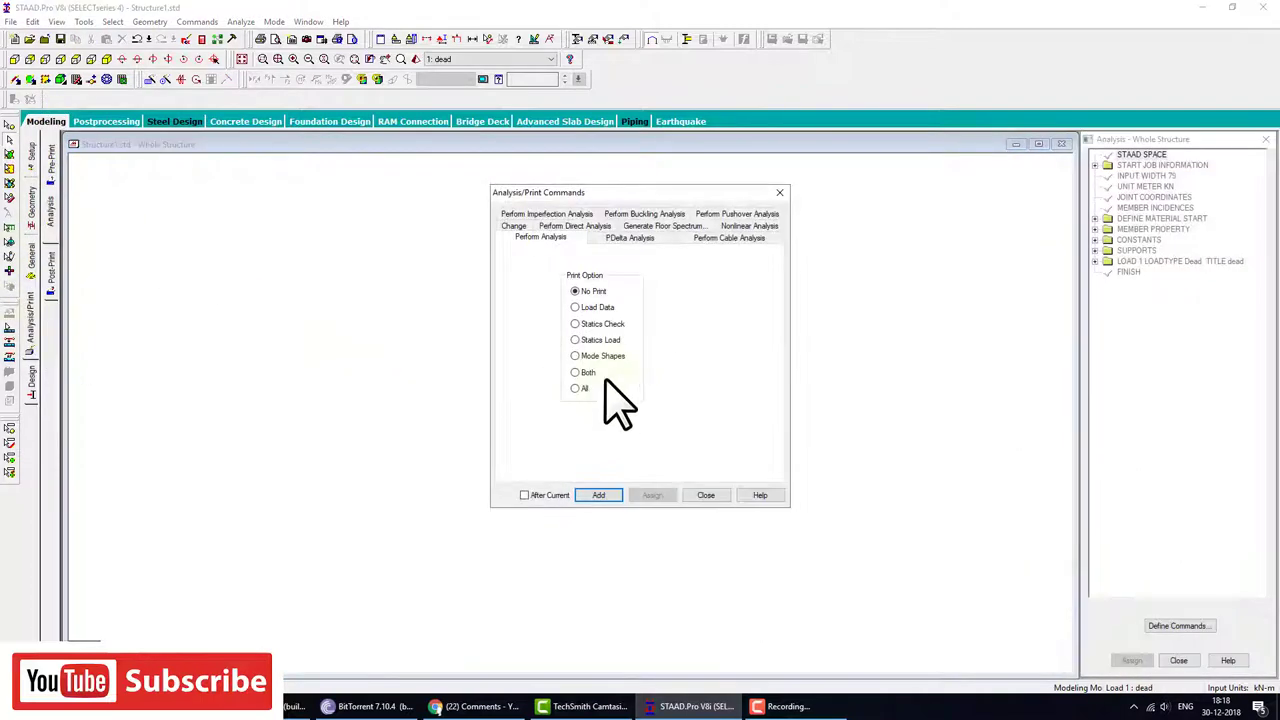
pyautogui.click(600, 497)
pyautogui.click(704, 496)
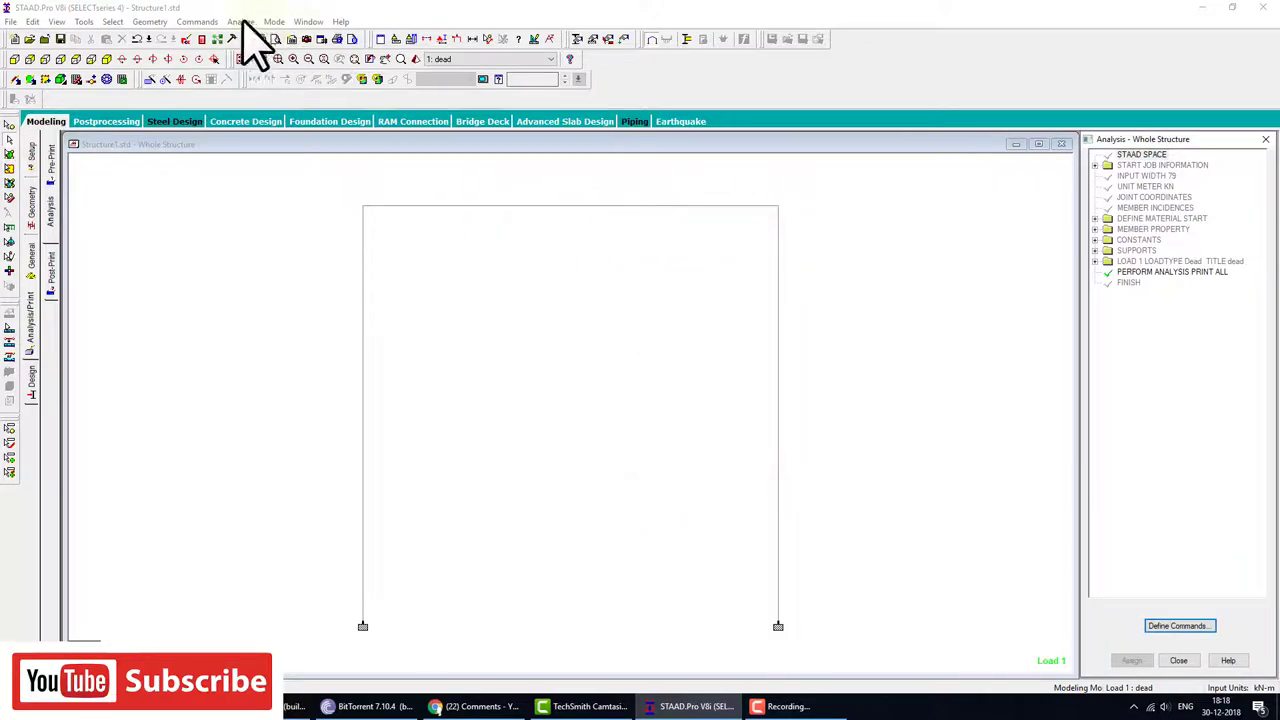
pyautogui.click(241, 21)
# Step: Save and run the analysis, then display the Load 1 Bending Z diagram
pyautogui.click(252, 33)
pyautogui.click(562, 372)
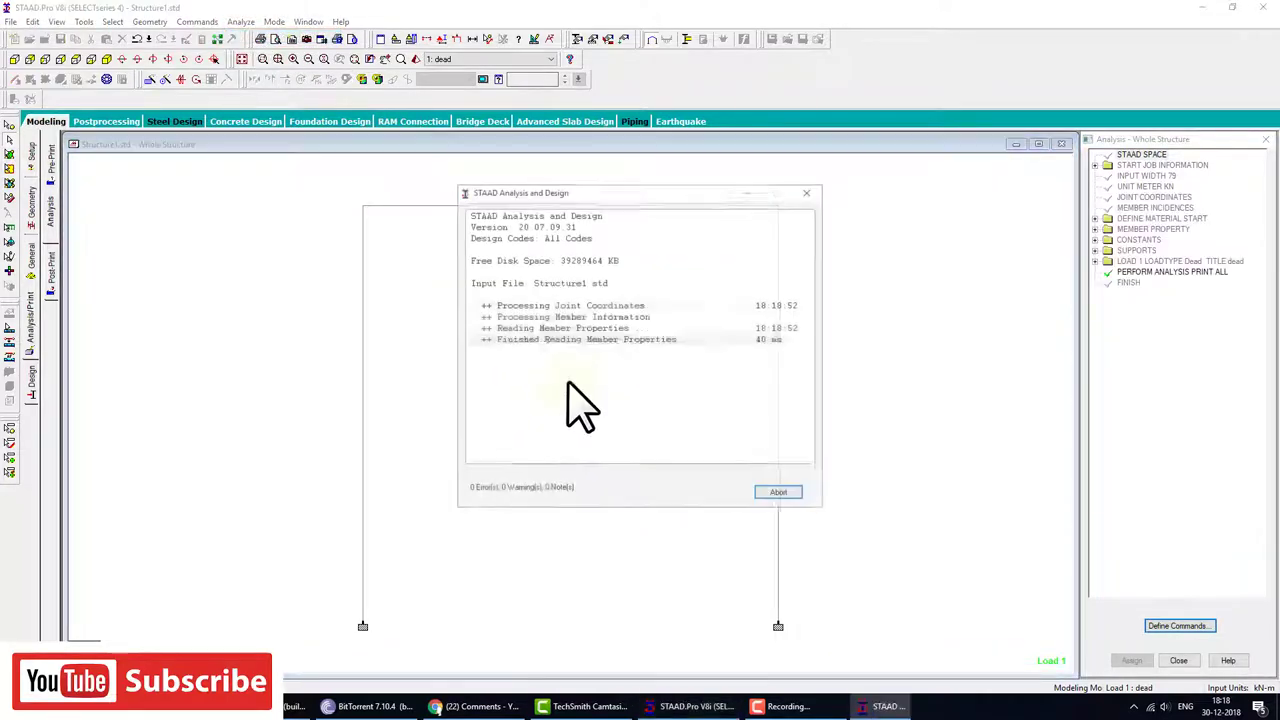
pyautogui.click(781, 495)
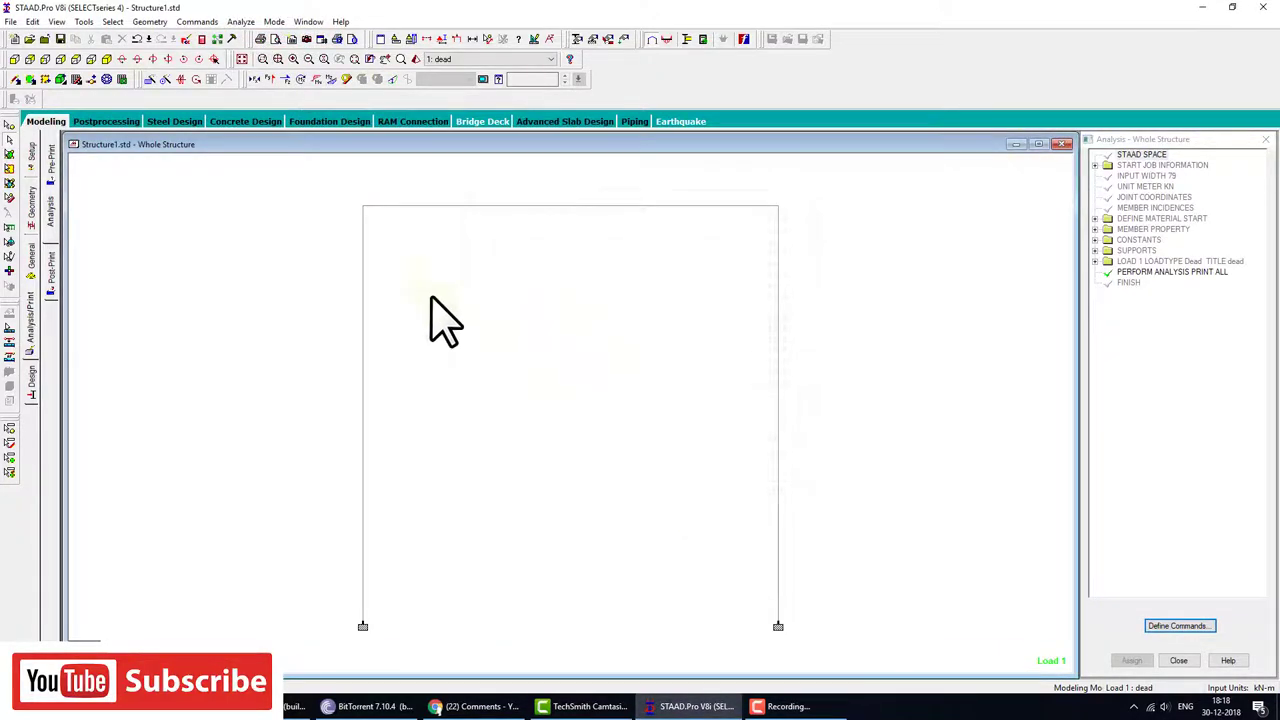
pyautogui.click(328, 79)
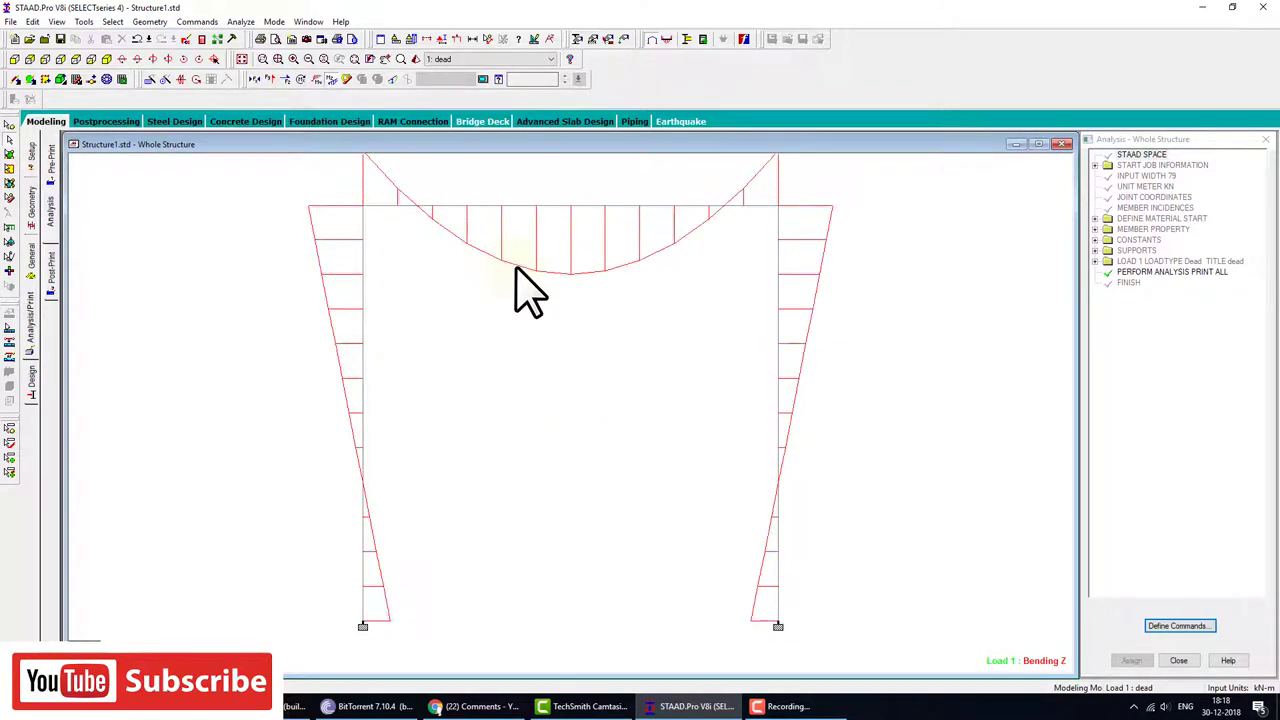
pyautogui.moveTo(548, 268); pyautogui.dragTo(547, 326, button='middle')
pyautogui.moveTo(418, 376); pyautogui.dragTo(462, 366)
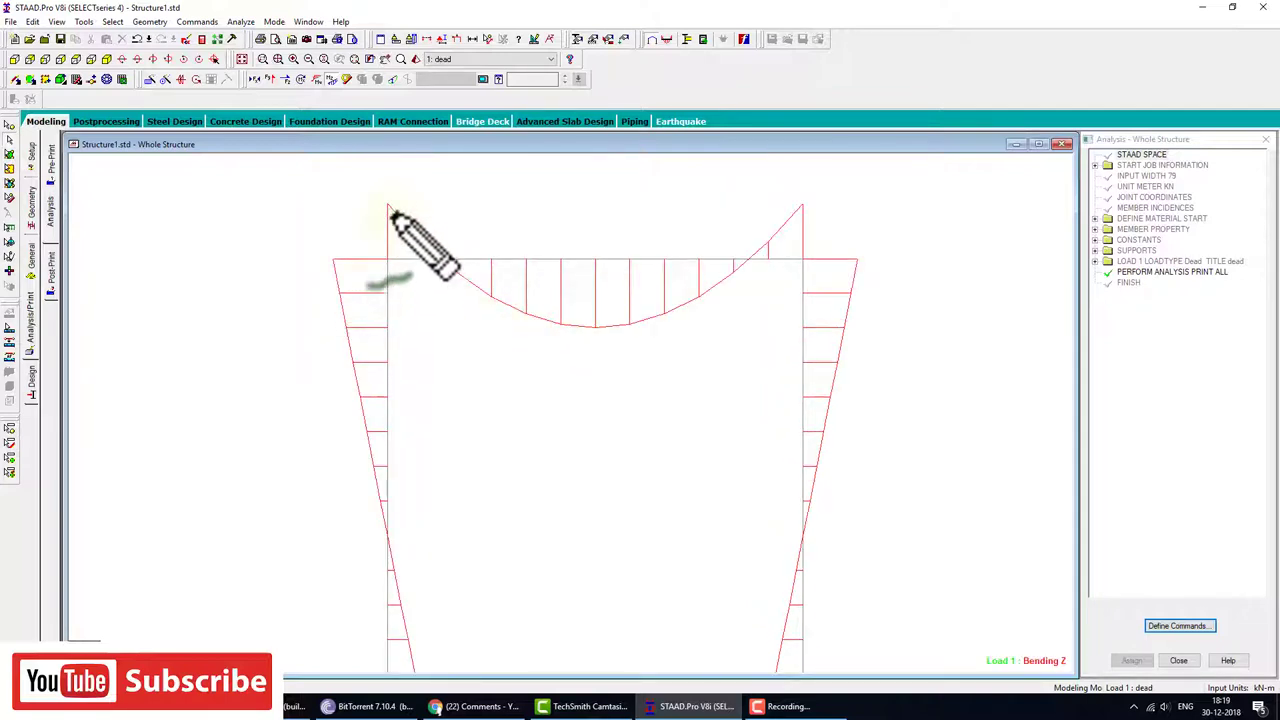
pyautogui.moveTo(385, 200); pyautogui.dragTo(340, 228)
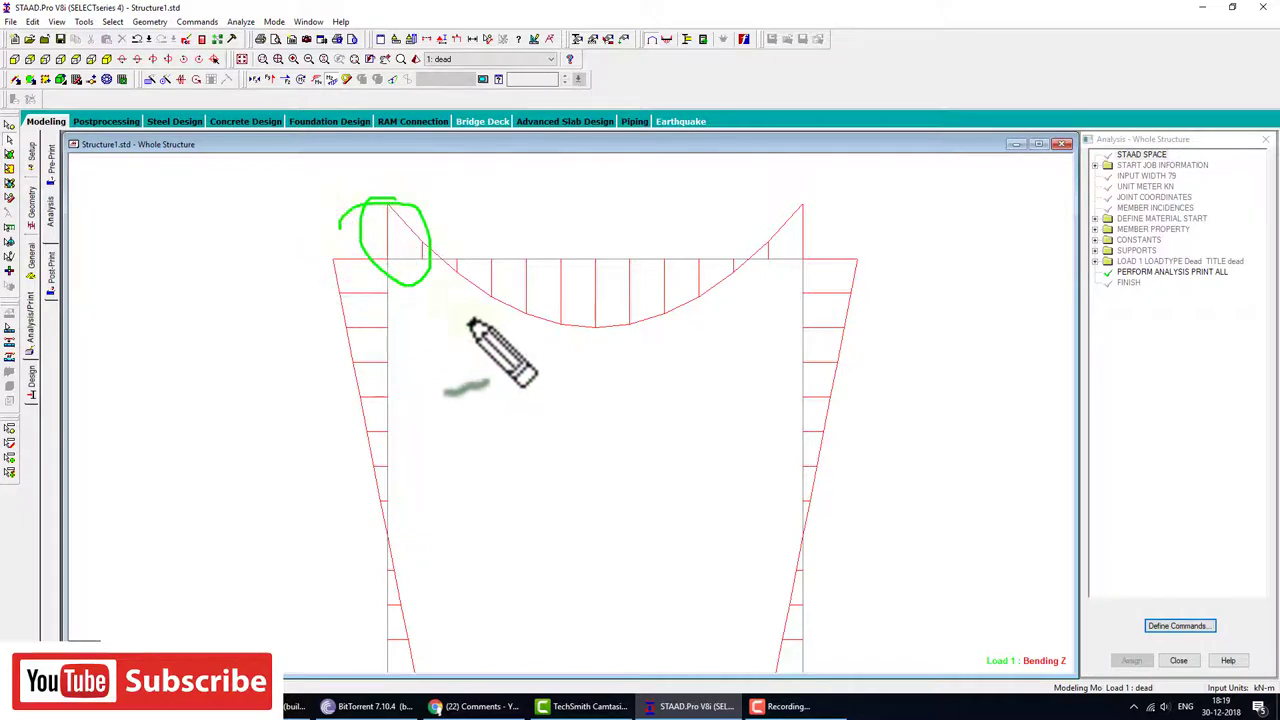
pyautogui.moveTo(800, 208); pyautogui.dragTo(780, 213)
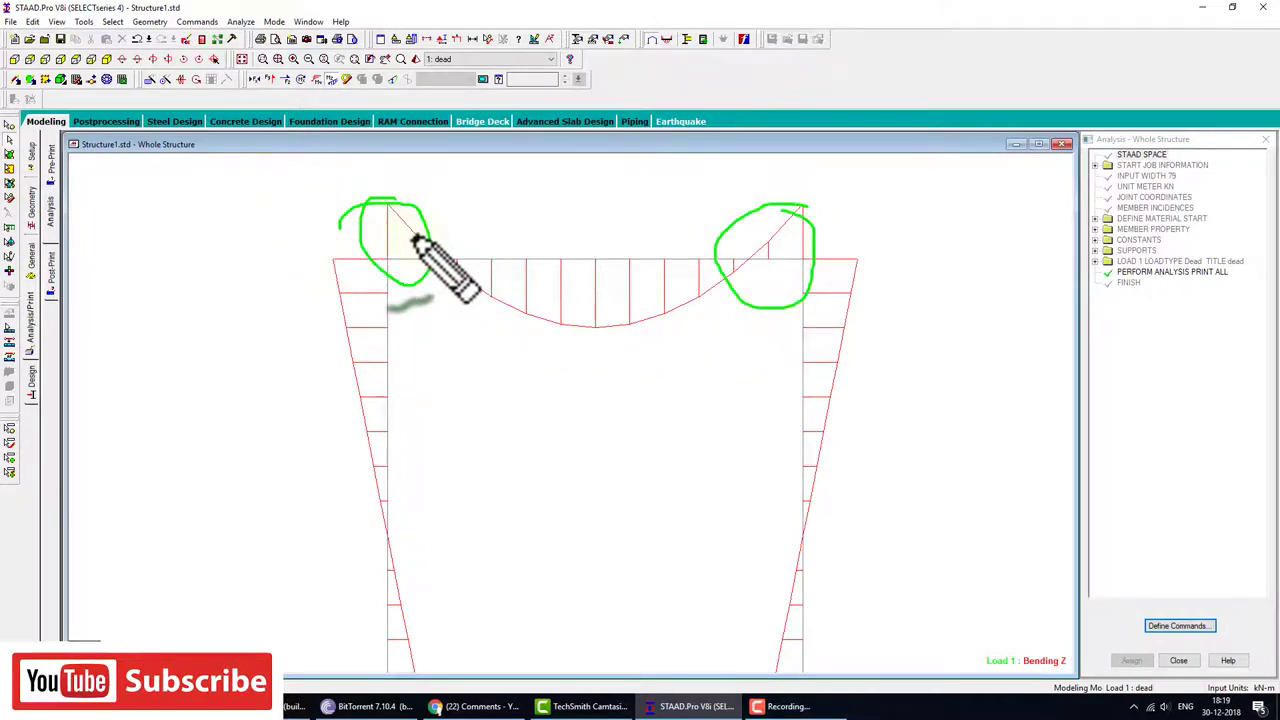
pyautogui.press('Escape')
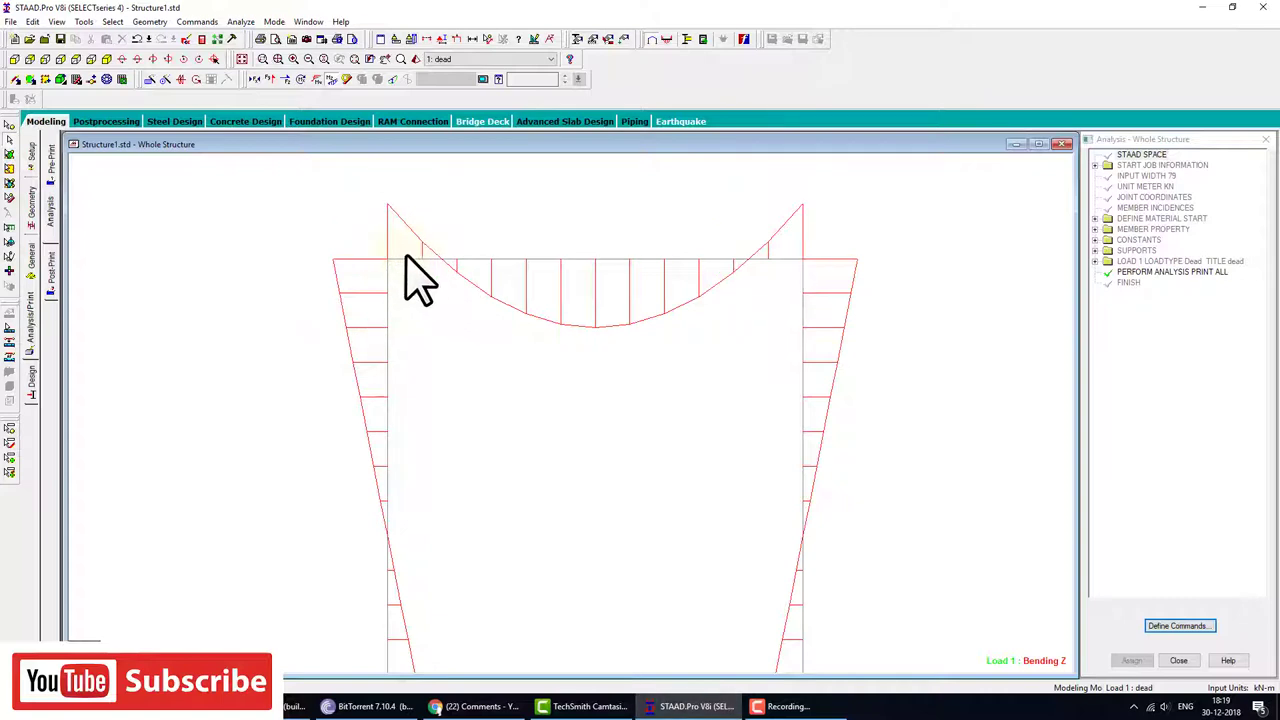
pyautogui.scroll(-1, 420, 255)
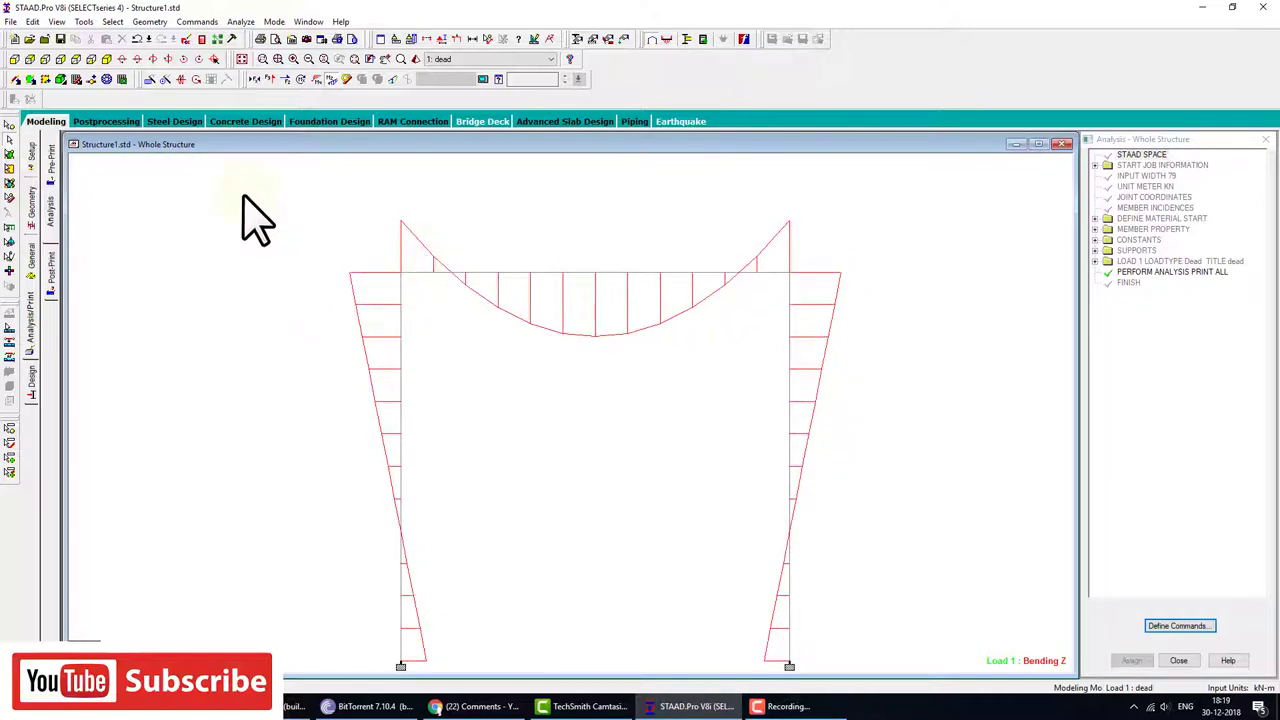
# Step: Create a START MZ beam release specification and assign it to the top beam
pyautogui.click(32, 205)
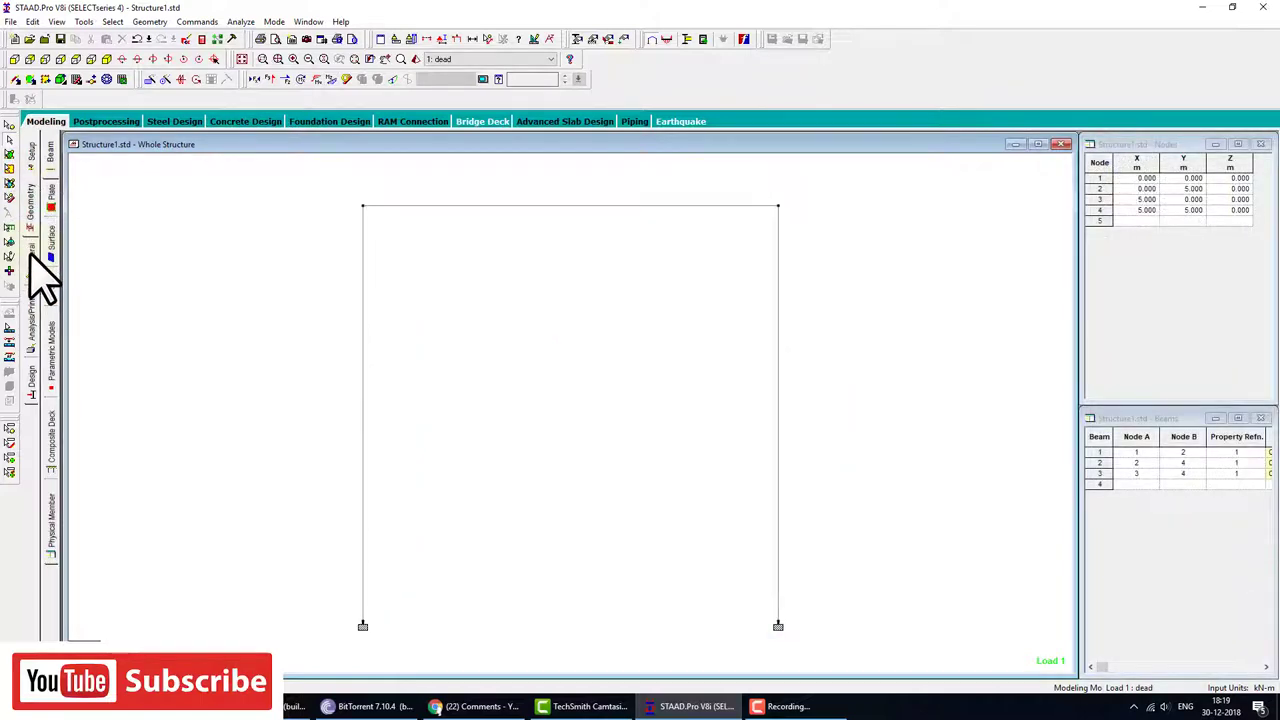
pyautogui.click(31, 256)
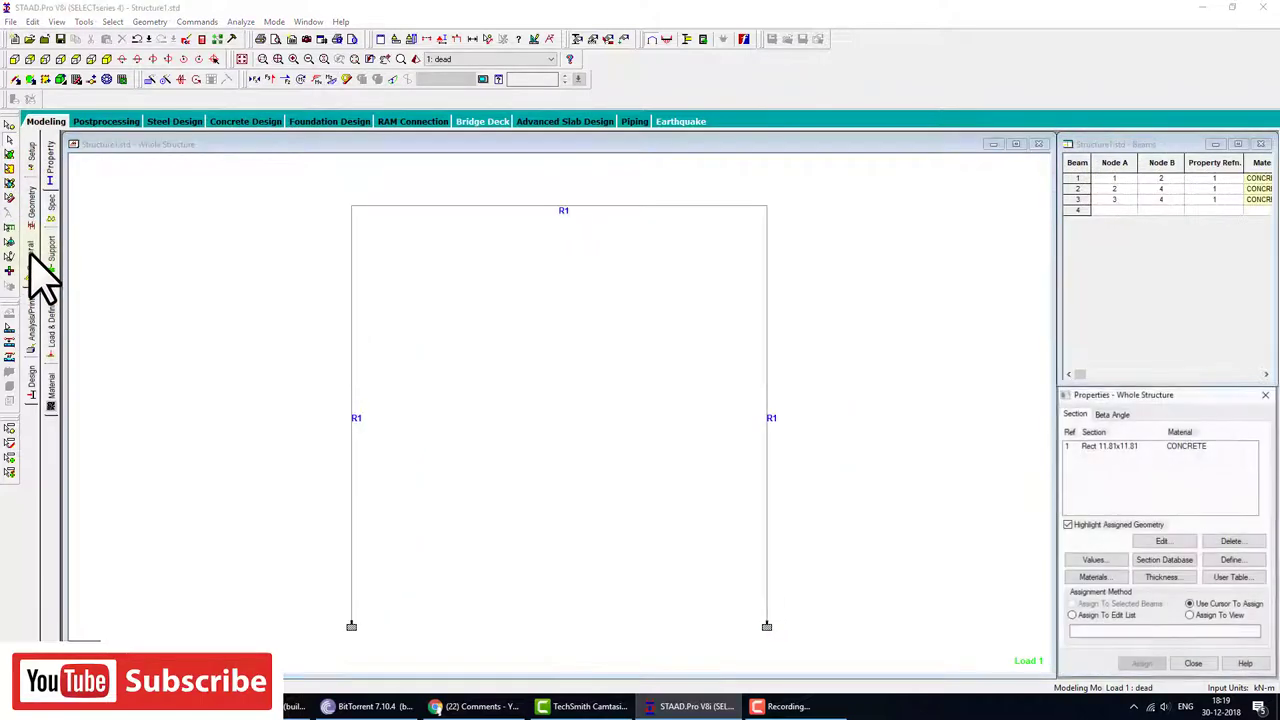
pyautogui.click(51, 208)
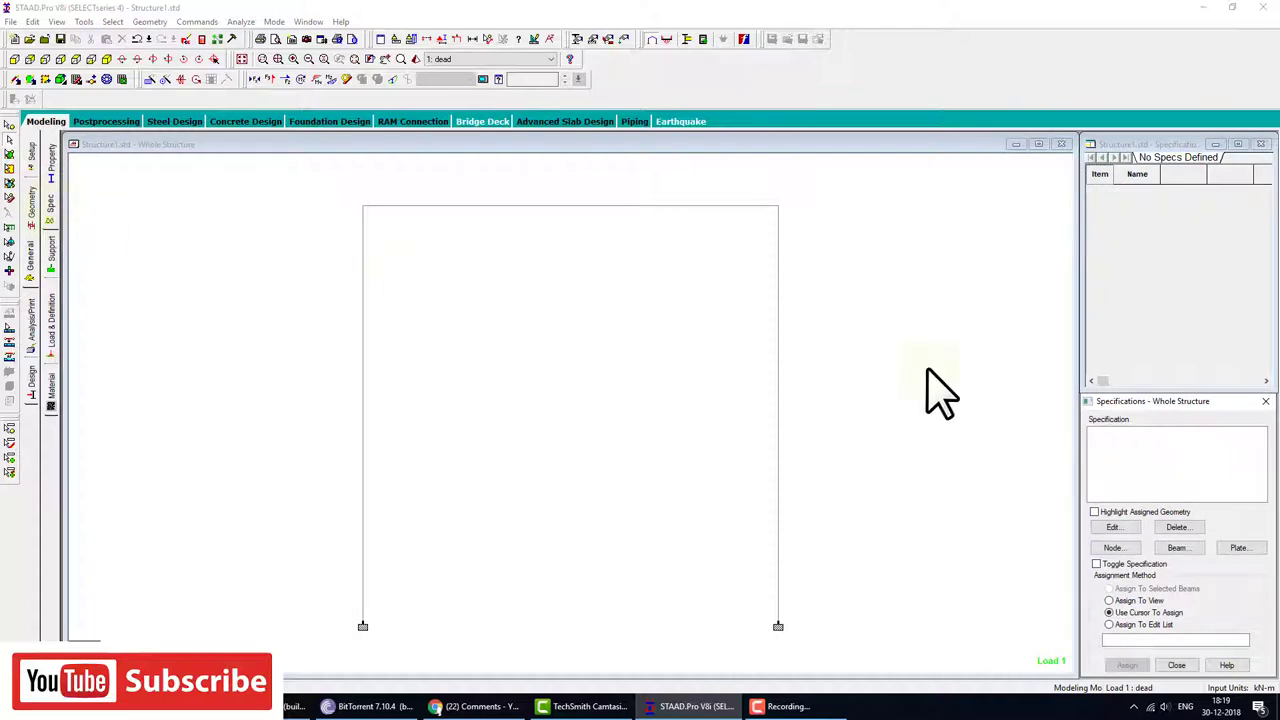
pyautogui.click(1180, 548)
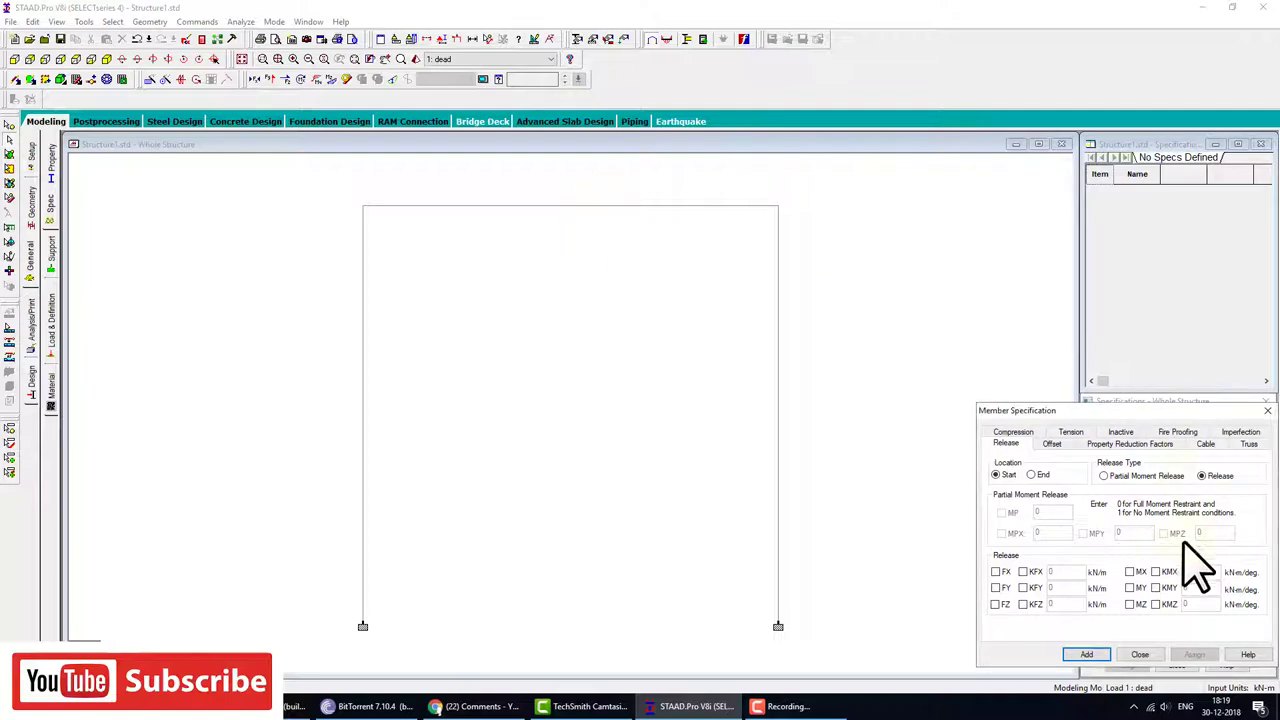
pyautogui.click(1146, 654)
pyautogui.click(613, 207)
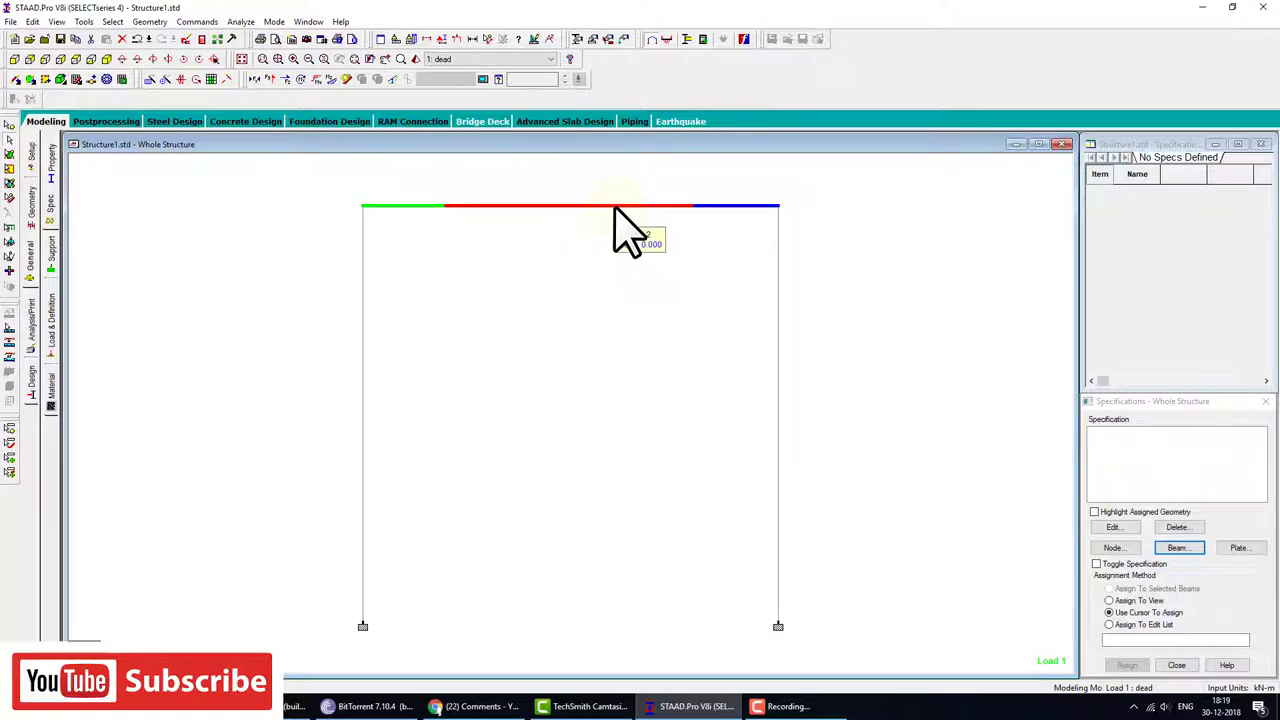
pyautogui.click(1179, 547)
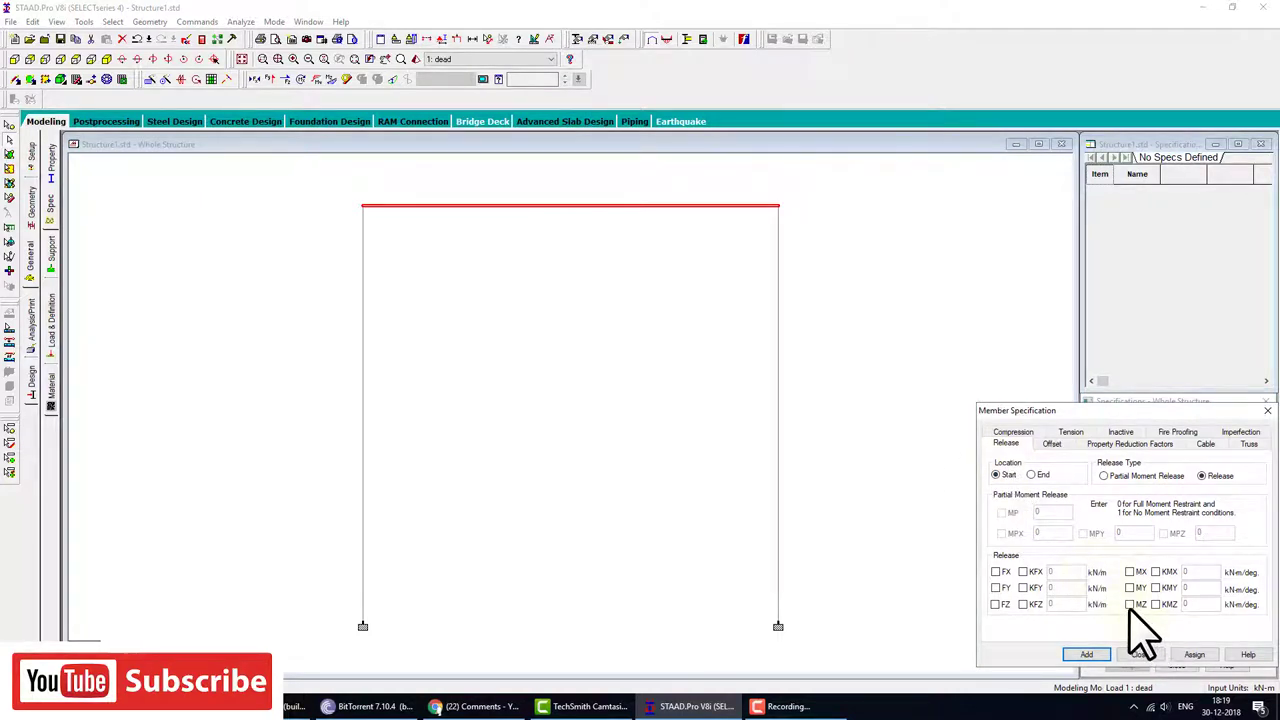
pyautogui.click(1089, 654)
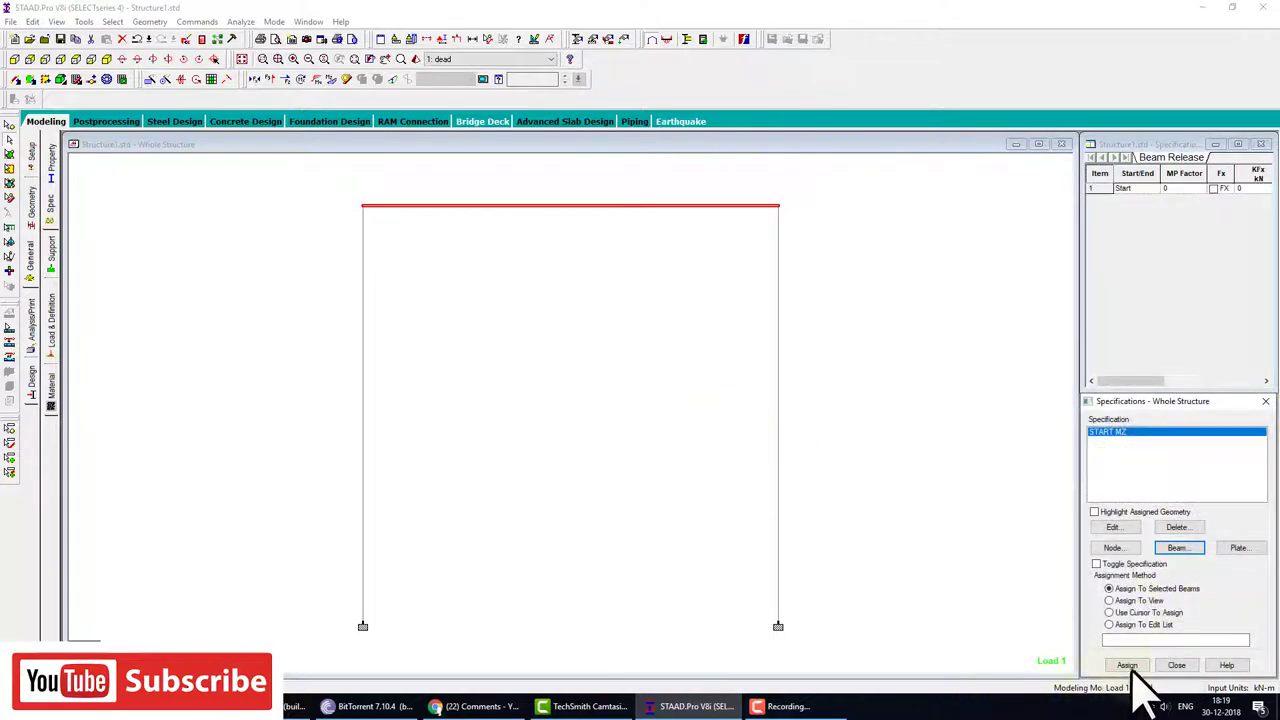
pyautogui.click(1127, 665)
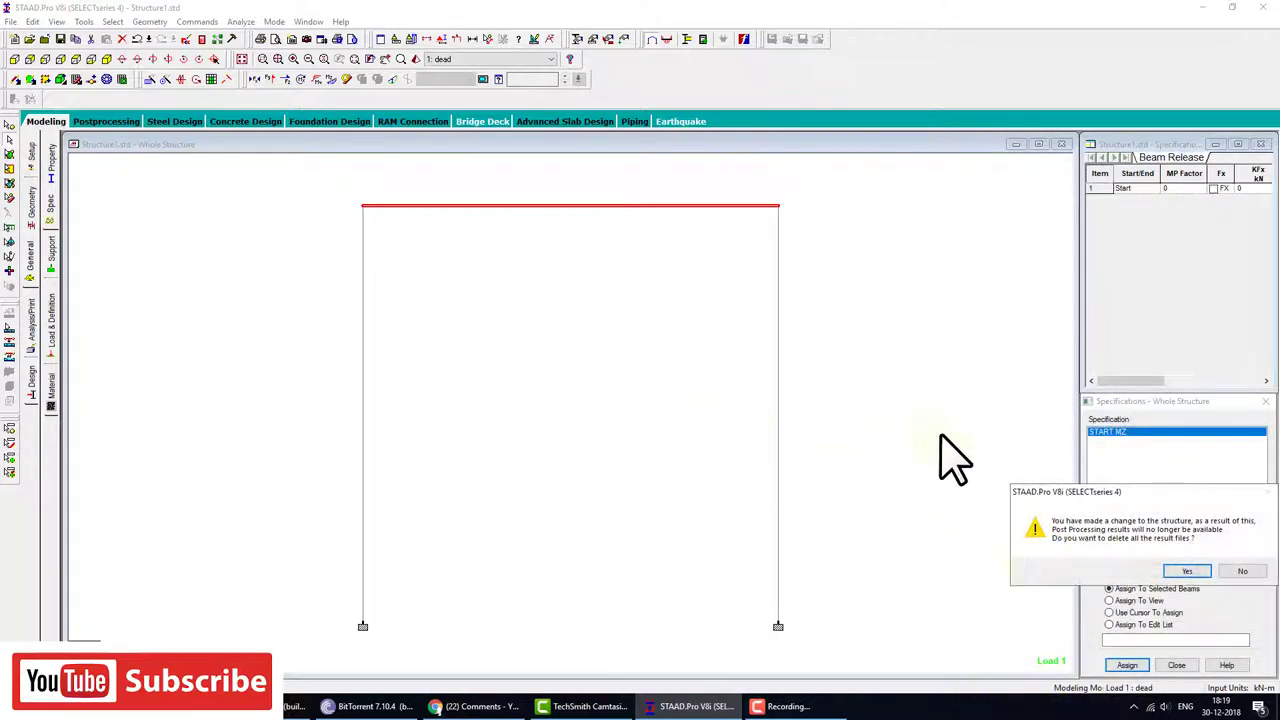
# Step: Delete the old results, save, and rerun the analysis on the released frame
pyautogui.click(1188, 572)
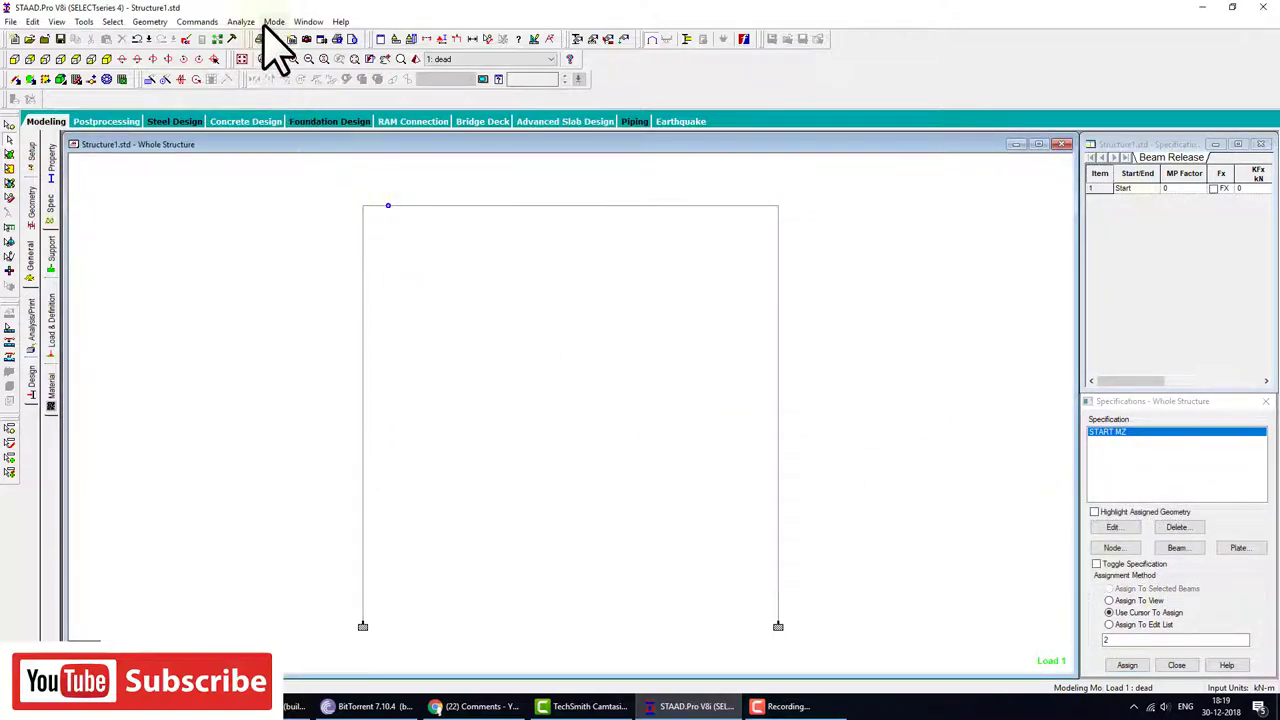
pyautogui.click(241, 21)
pyautogui.click(266, 38)
pyautogui.click(557, 370)
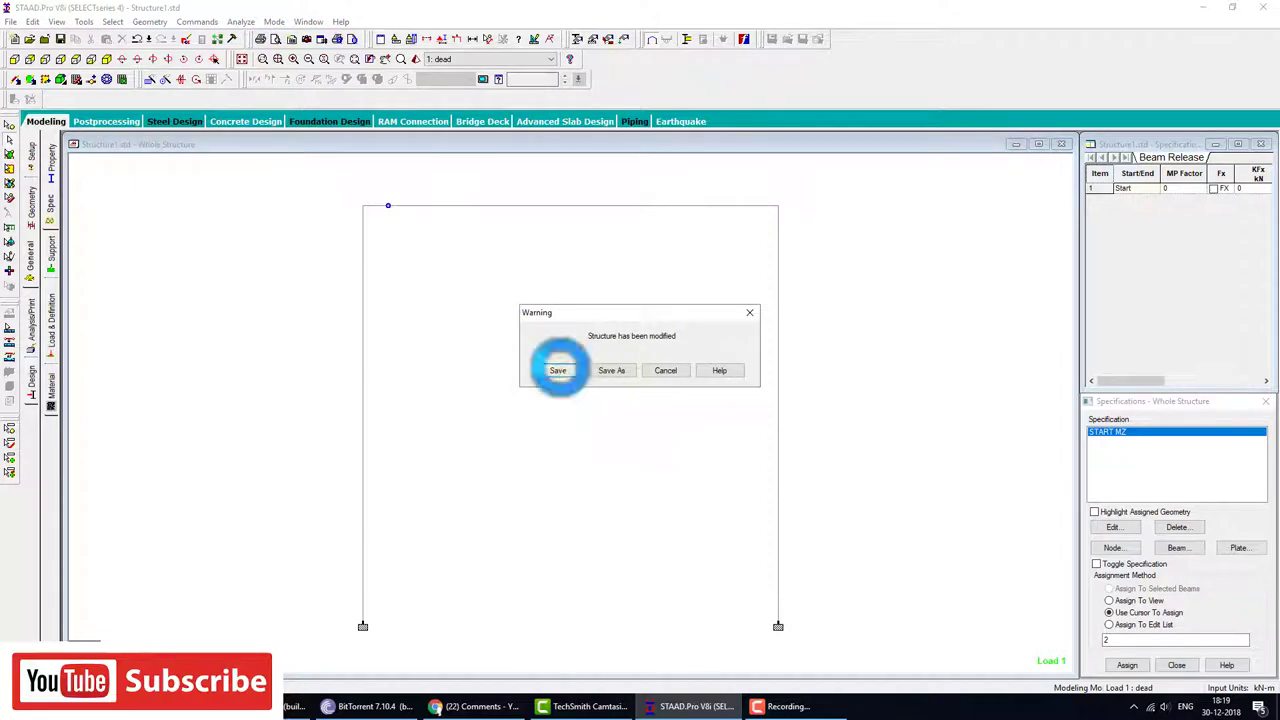
pyautogui.click(775, 490)
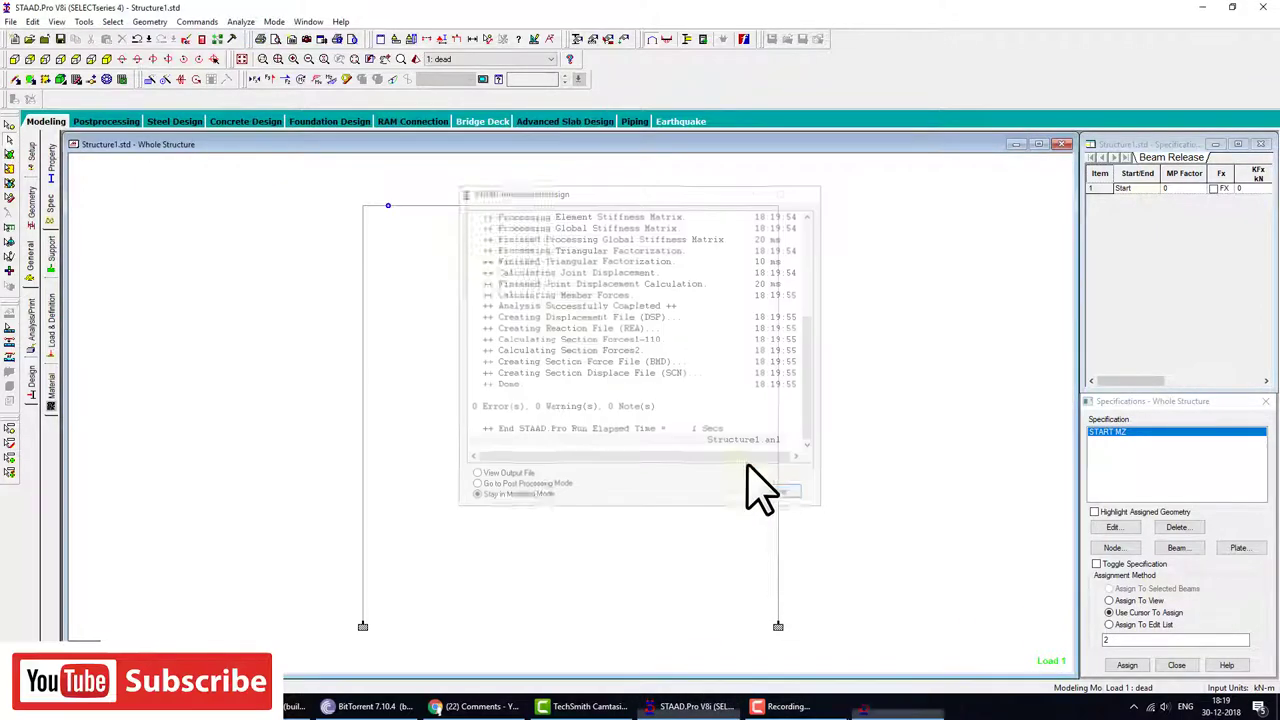
# Step: Display the new Bending Z diagram and zoom in on the zero-moment beam start
pyautogui.click(331, 79)
pyautogui.scroll(1, 571, 437)
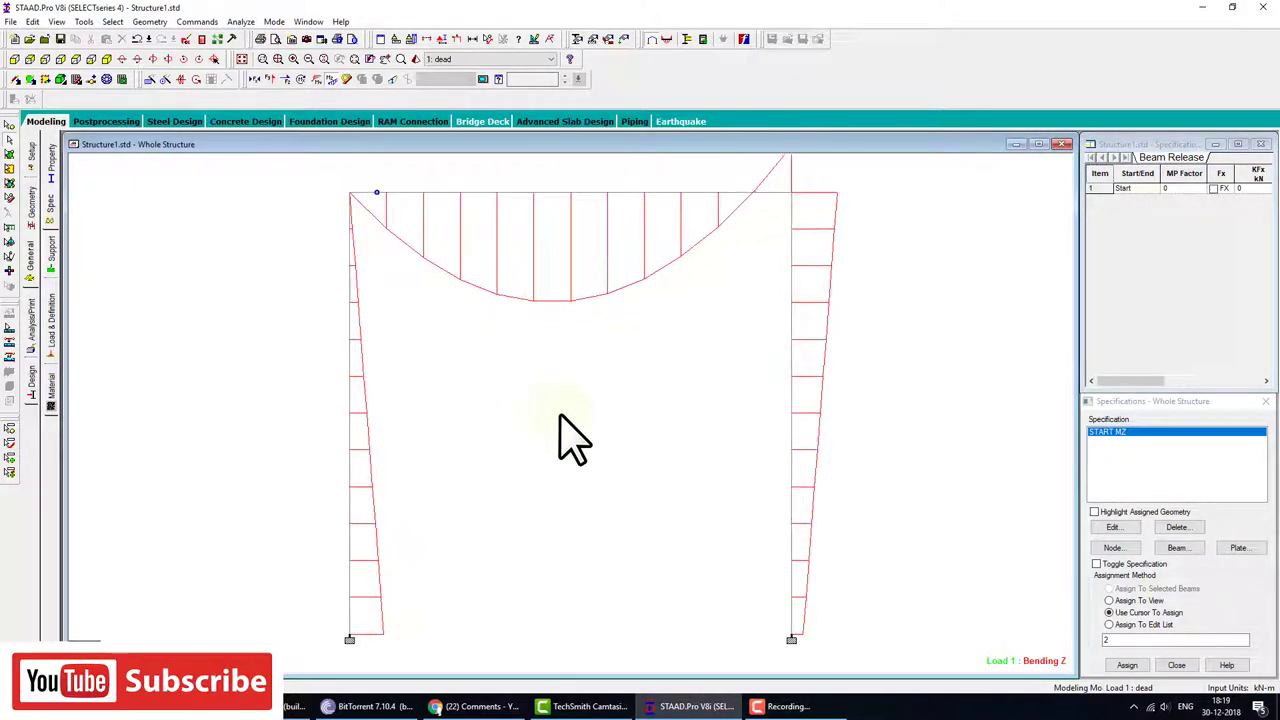
pyautogui.scroll(1, 494, 409)
pyautogui.scroll(1, 514, 463)
pyautogui.scroll(1, 505, 450)
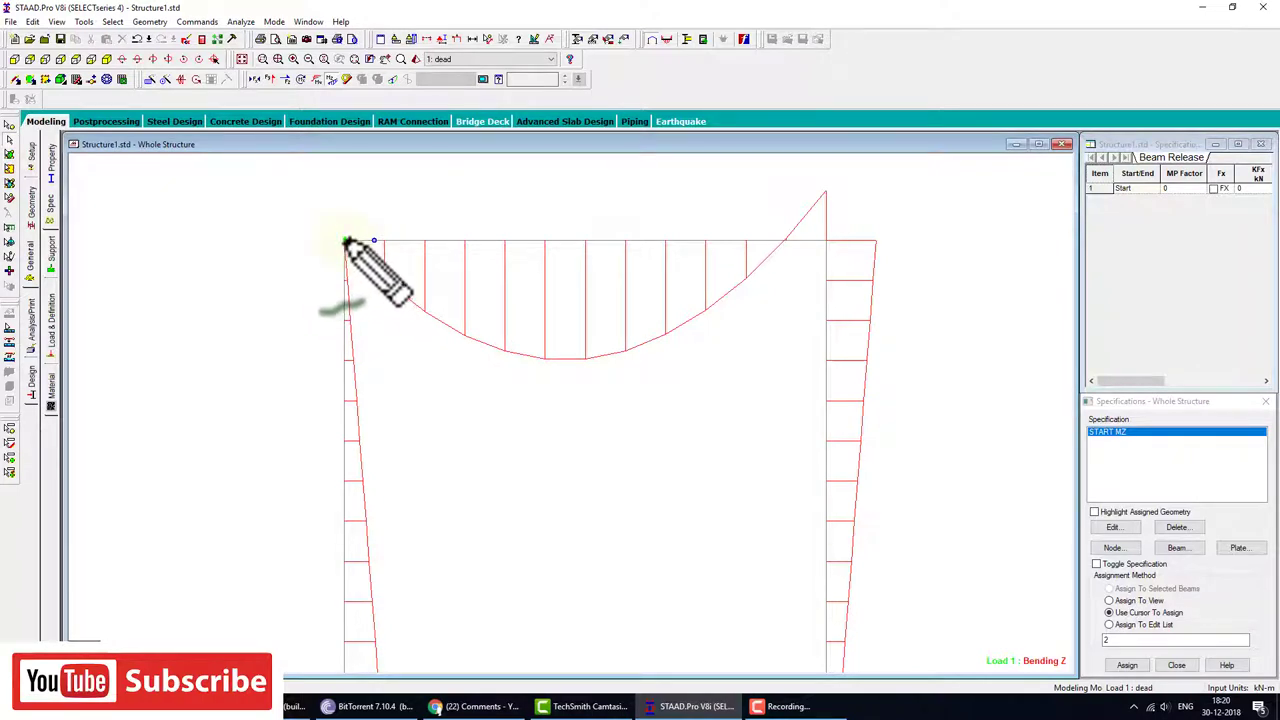
pyautogui.click(344, 241)
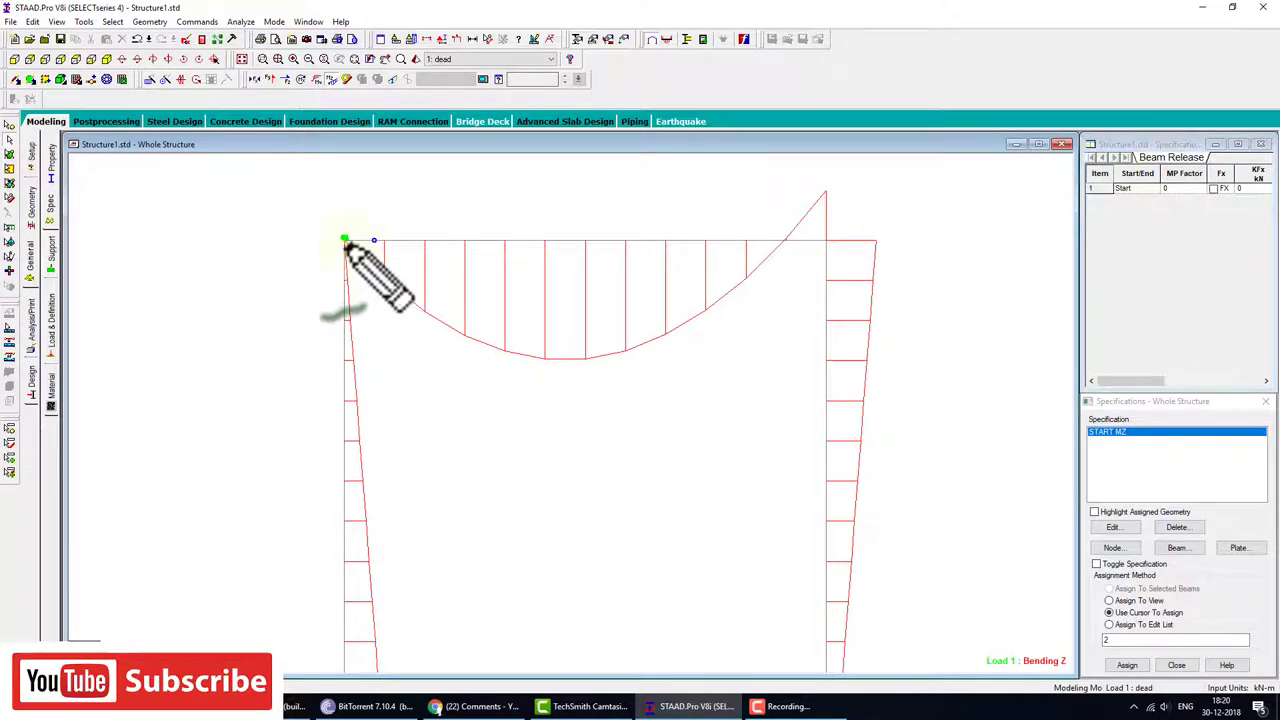